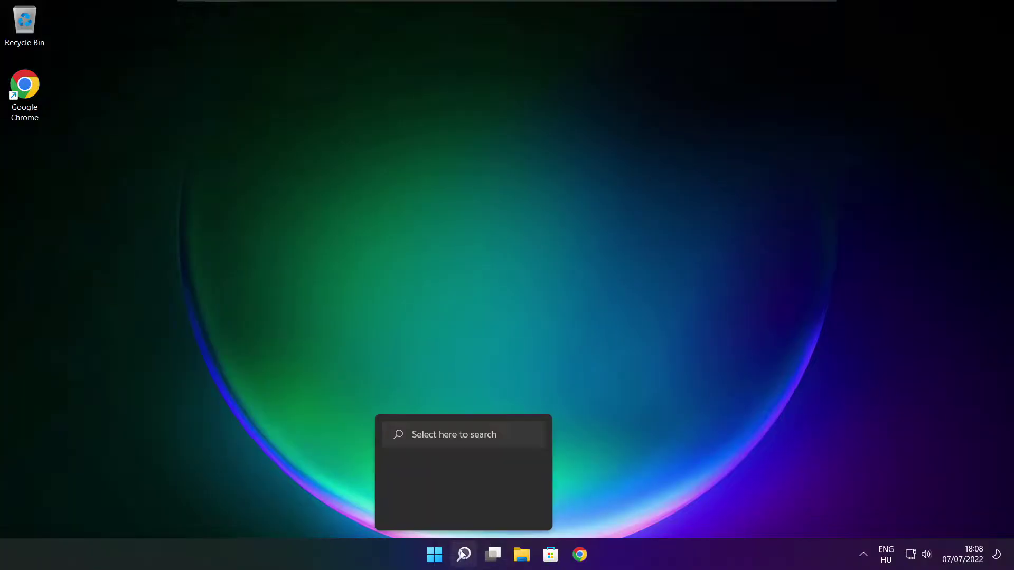
Search Windows for 'device manager' and launch Device Manager from the results
left_click(468, 559)
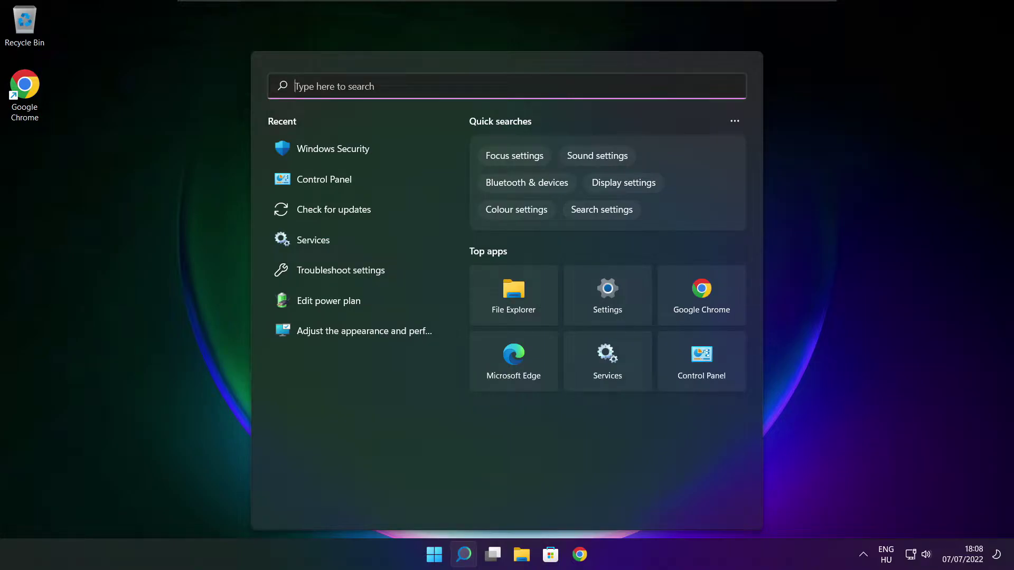
type("device ")
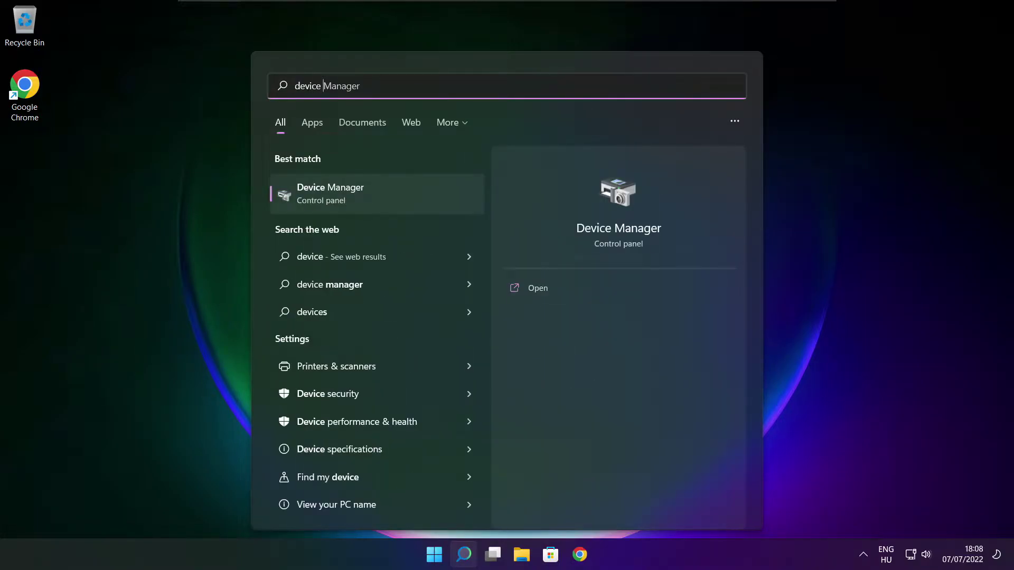
type("manager")
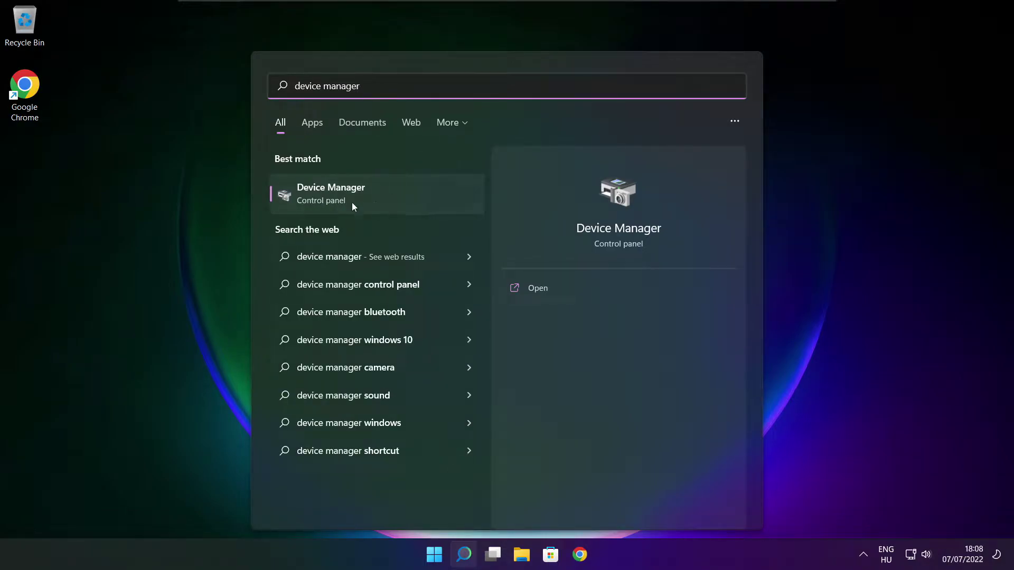
left_click(416, 199)
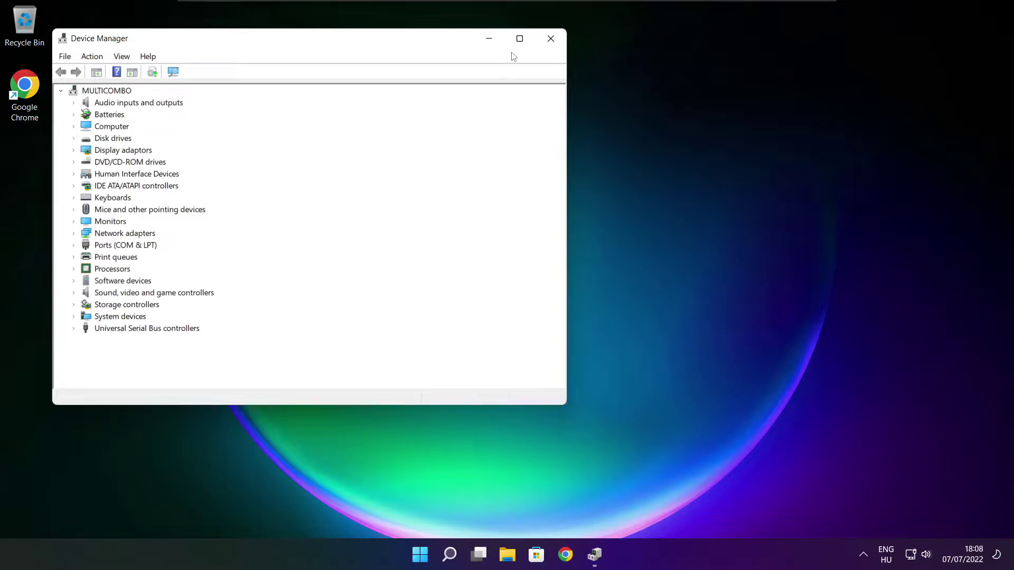
Maximize Device Manager and auto-search drivers for the VMware SVGA 3D adapter under Display adaptors
left_click(519, 38)
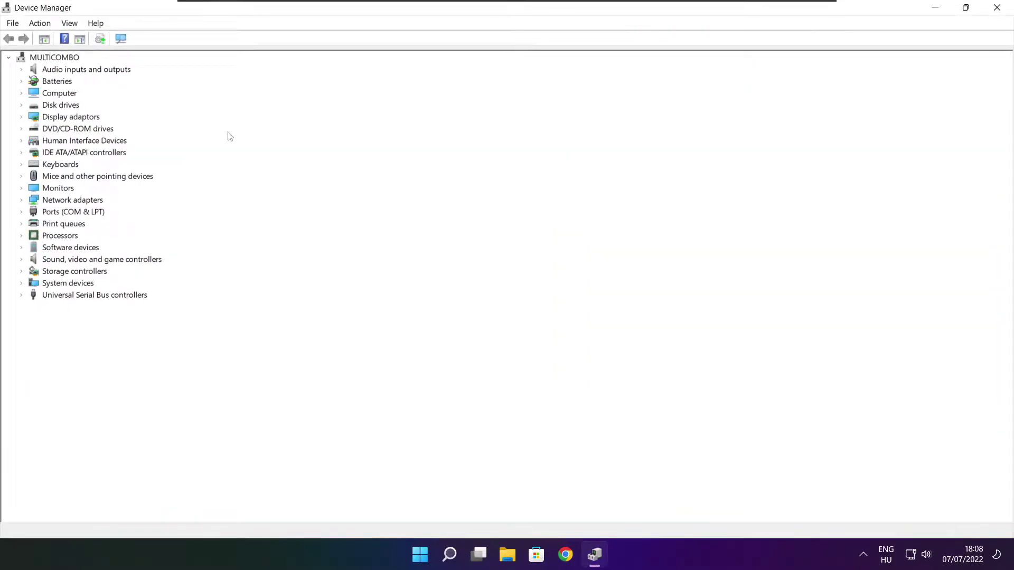
left_click(55, 121)
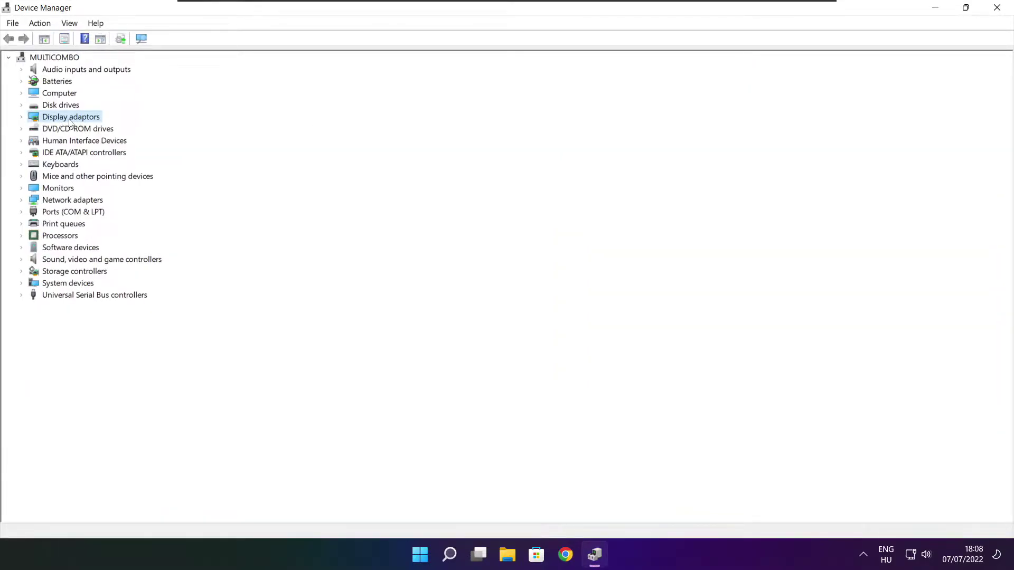
left_click(22, 118)
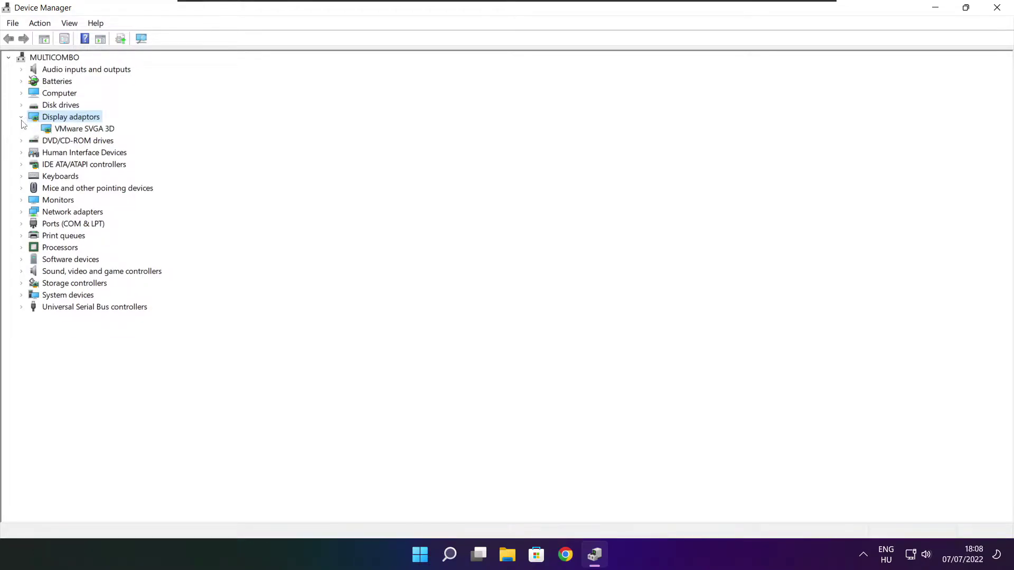
left_click(99, 131)
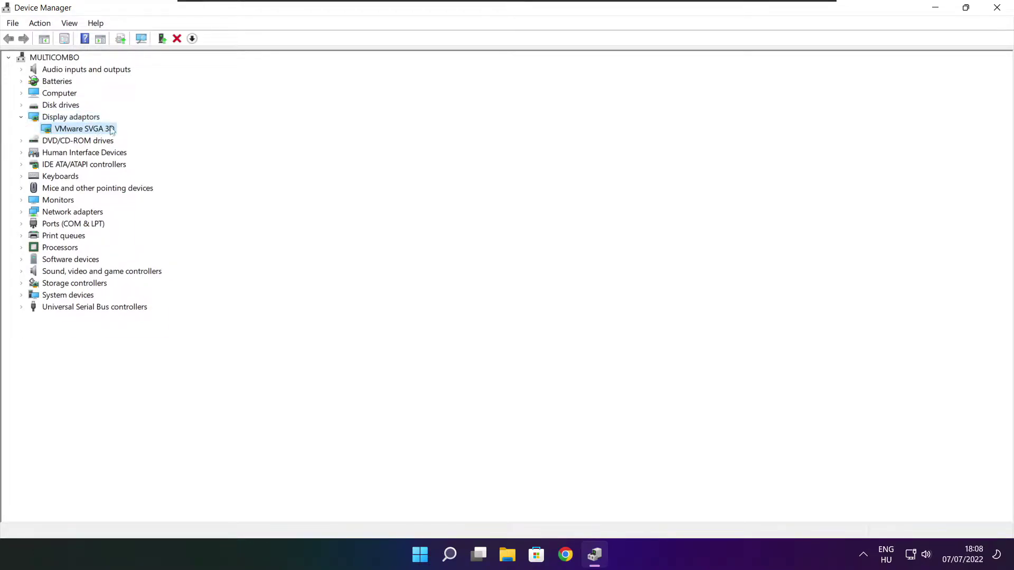
right_click(73, 130)
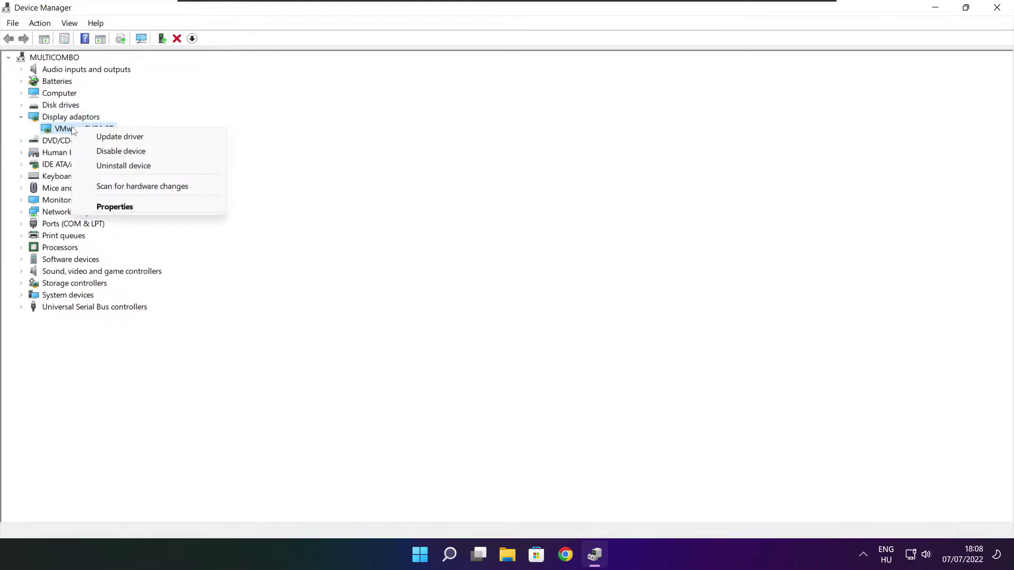
left_click(147, 138)
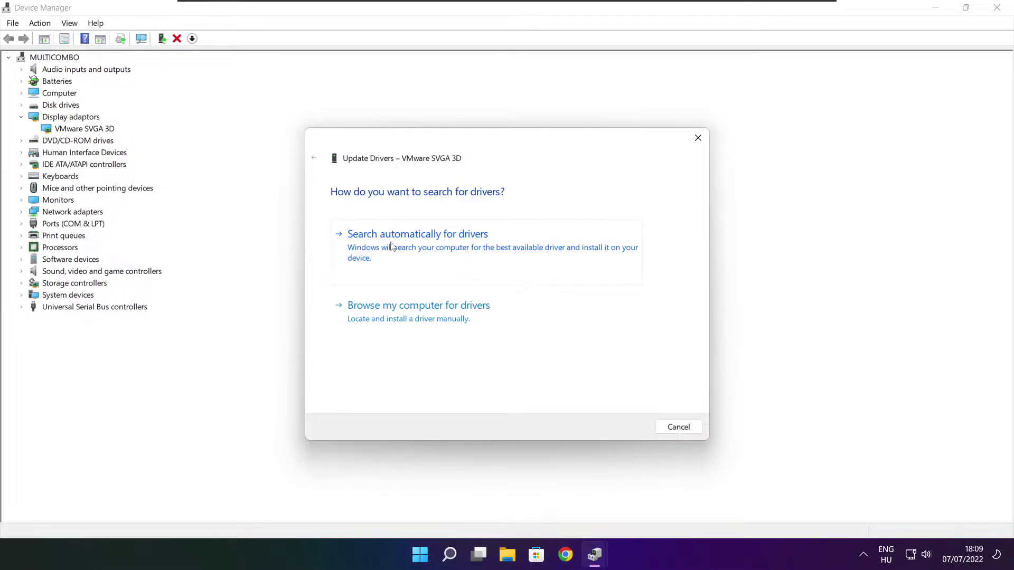
left_click(466, 255)
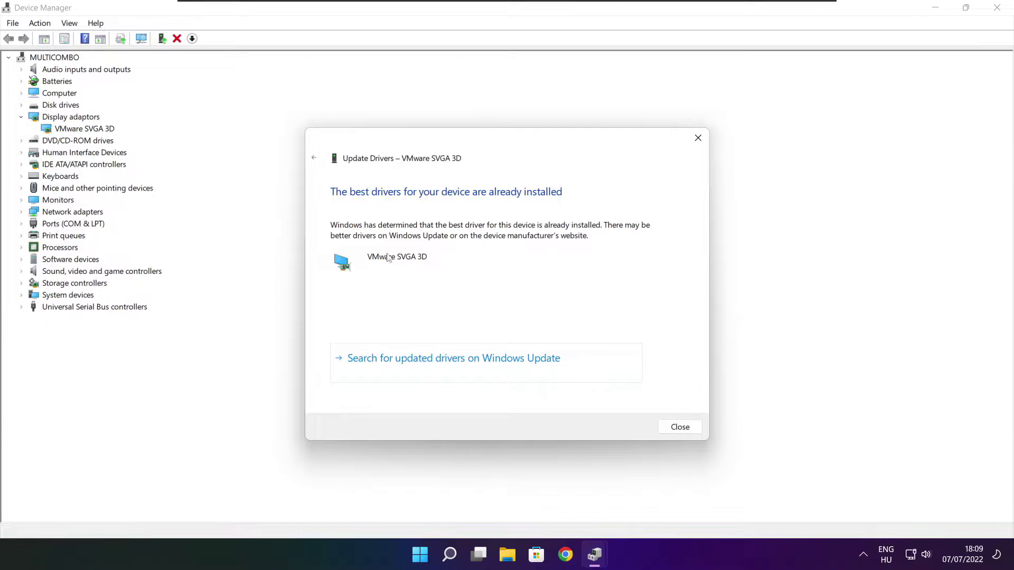
left_click(680, 428)
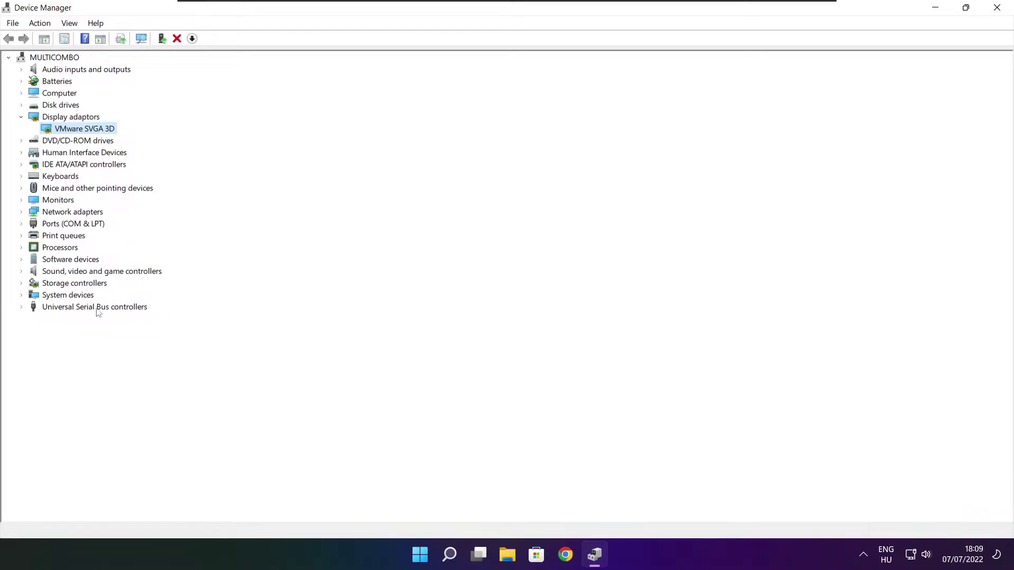
Auto-search drivers for the High Definition Audio Device under Sound, video and game controllers
left_click(29, 273)
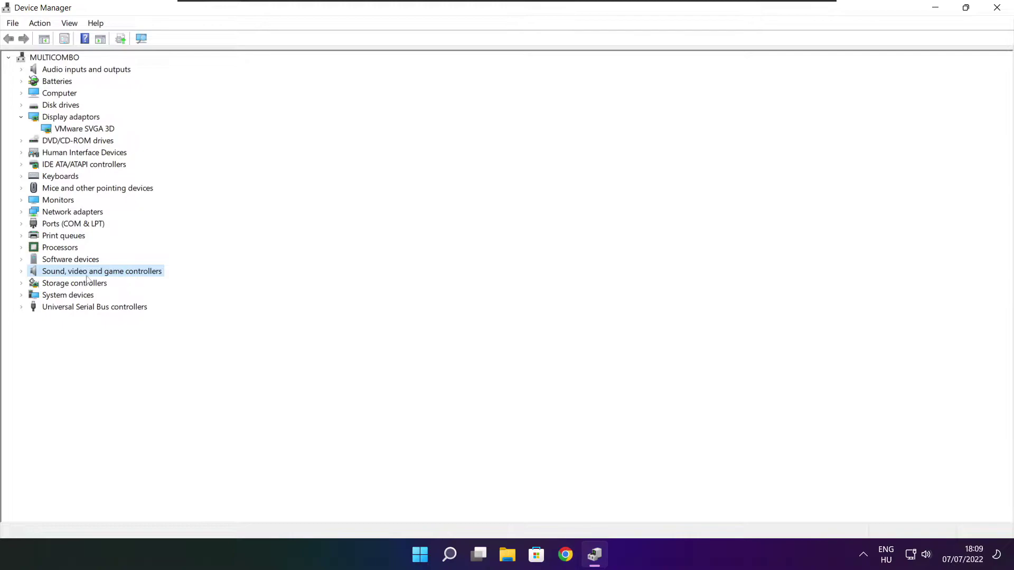
left_click(21, 273)
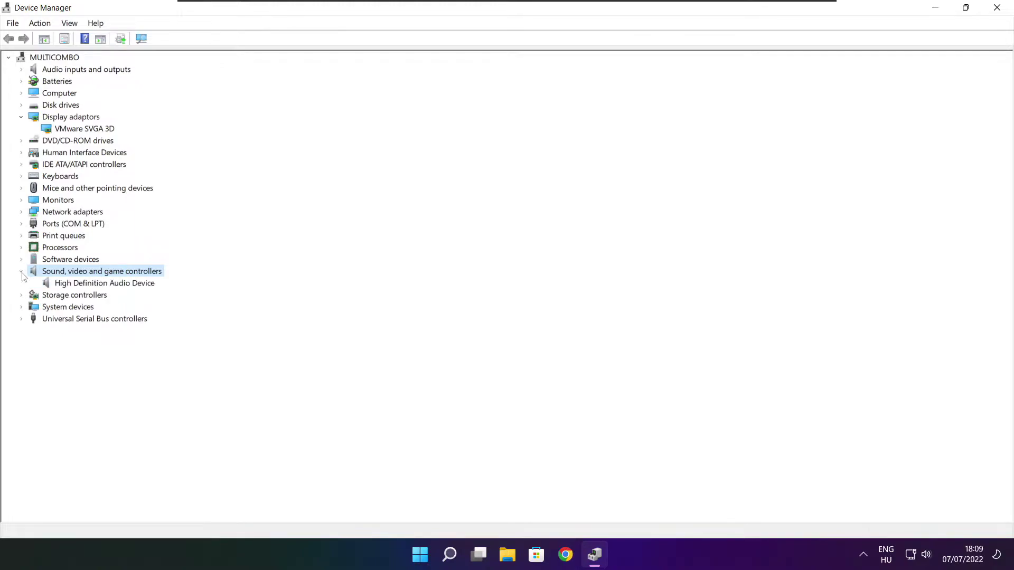
left_click(114, 284)
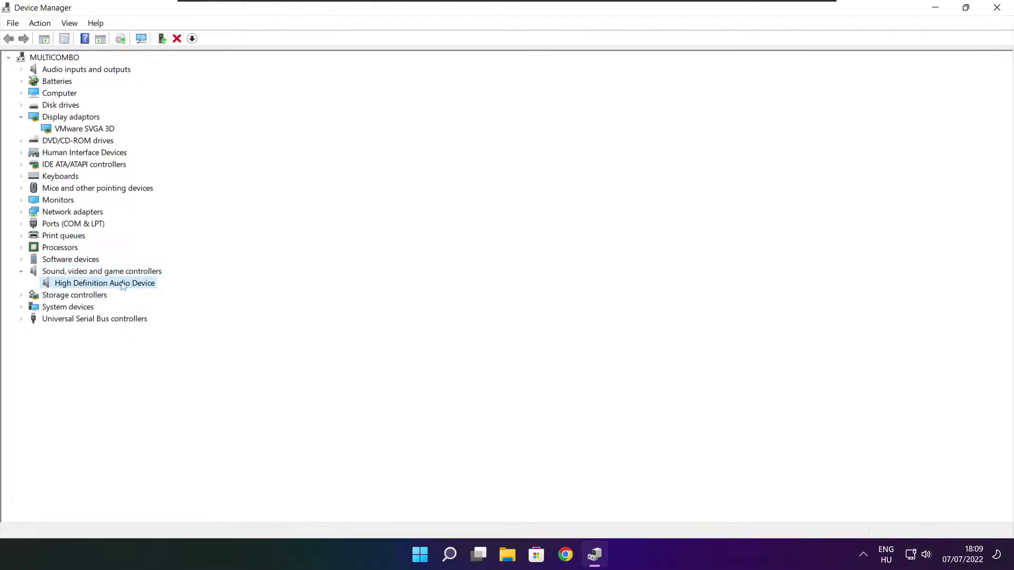
right_click(97, 286)
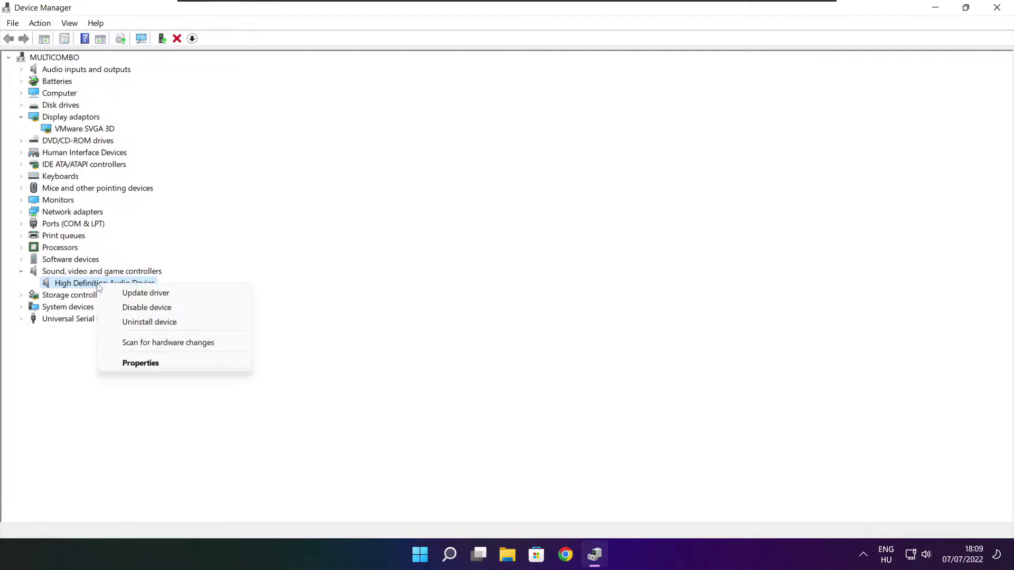
left_click(198, 299)
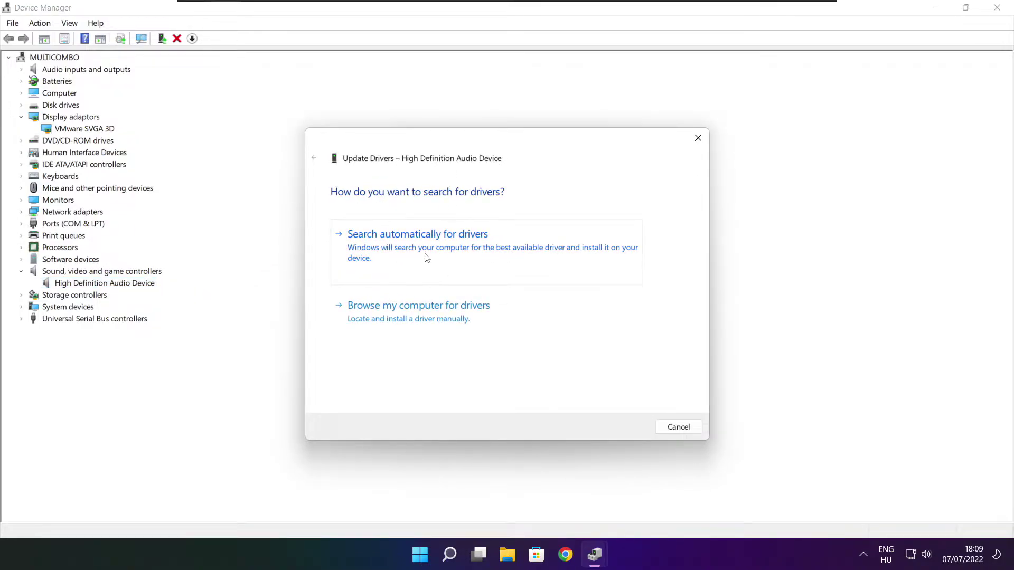
left_click(441, 252)
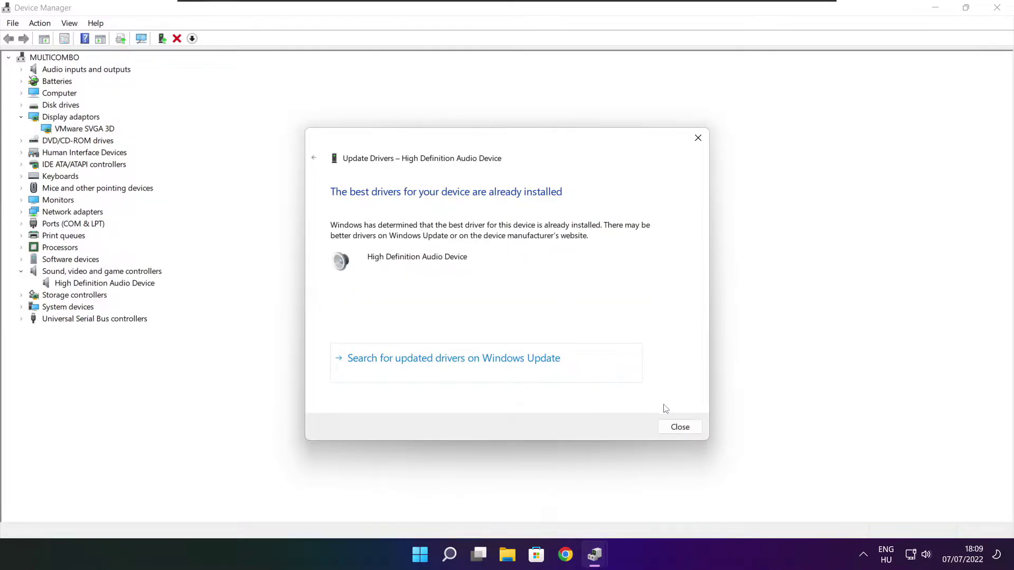
left_click(680, 428)
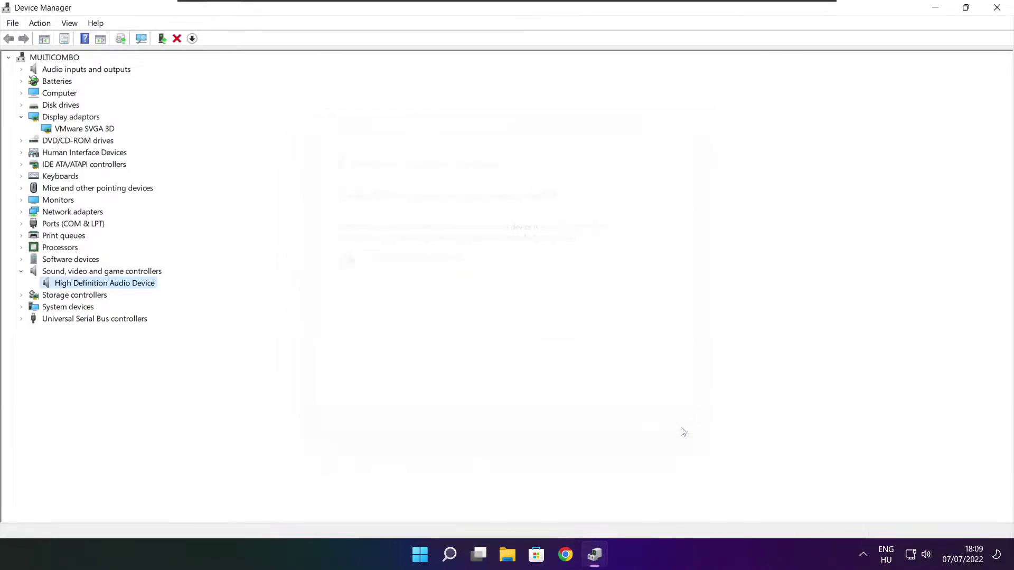
Close Device Manager, find 'edit power plan', and select the High performance plan in Power Options
left_click(998, 8)
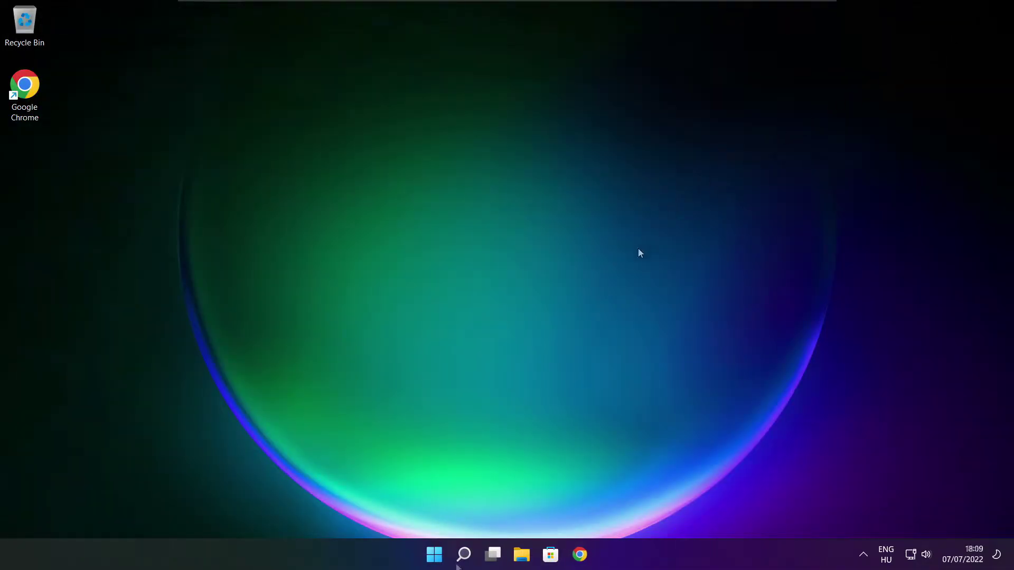
left_click(465, 556)
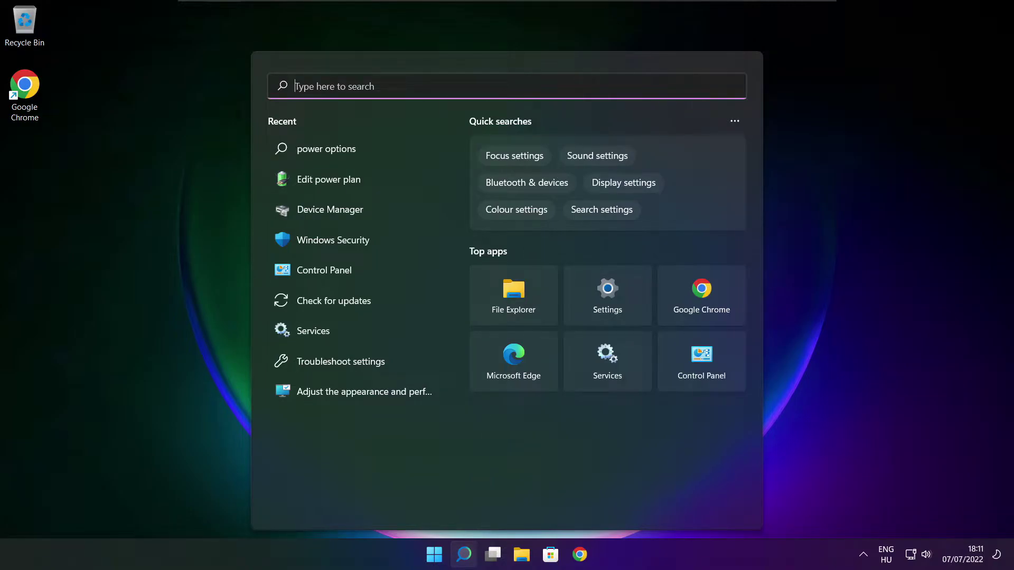
type("edit power plan")
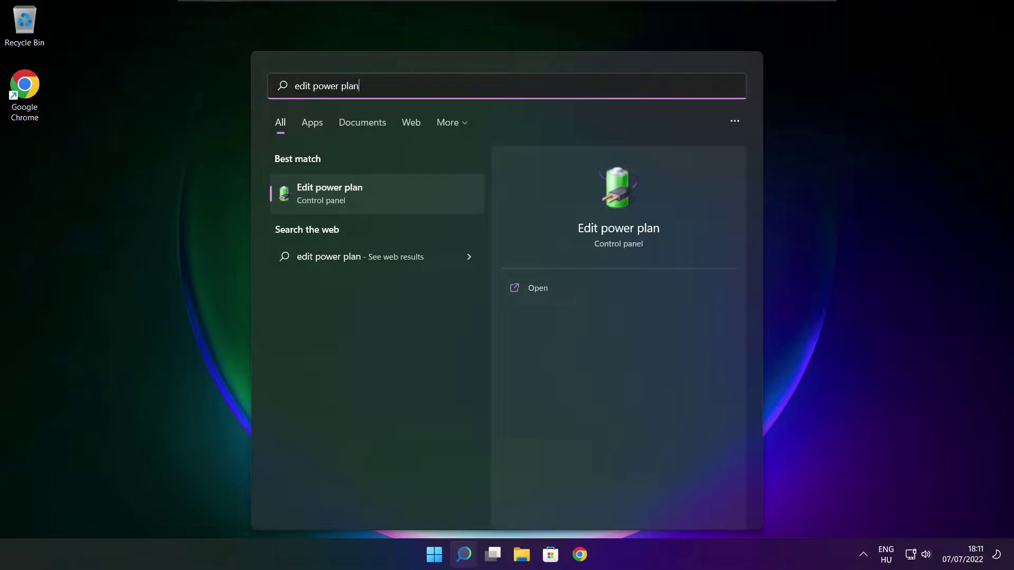
left_click(400, 196)
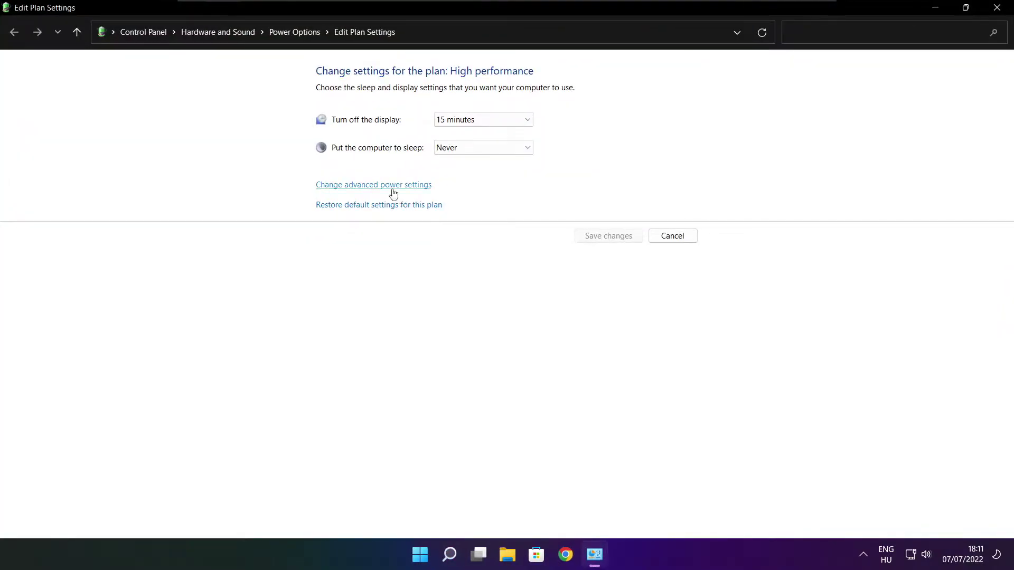
left_click(301, 33)
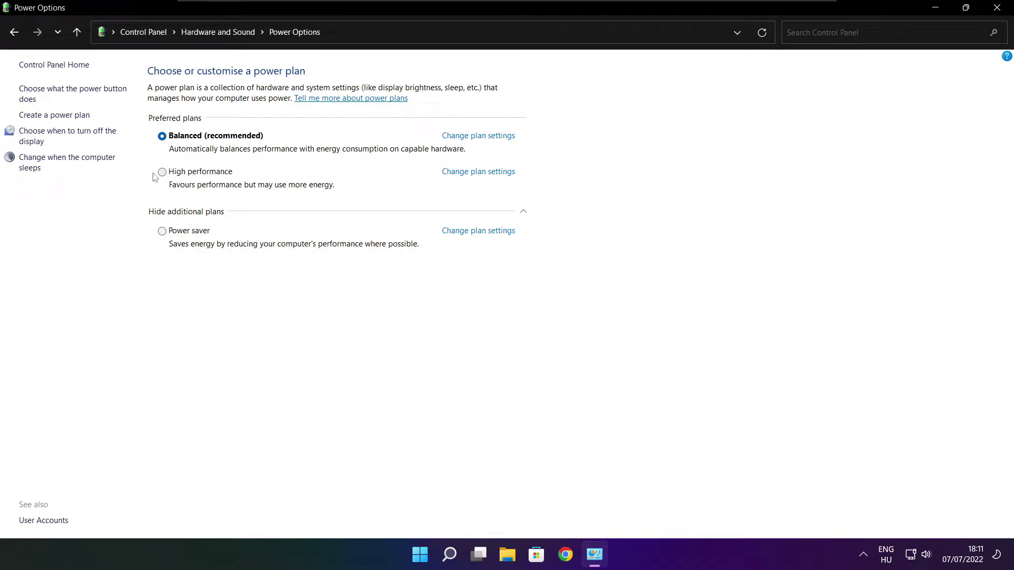
left_click(209, 174)
left_click(1000, 8)
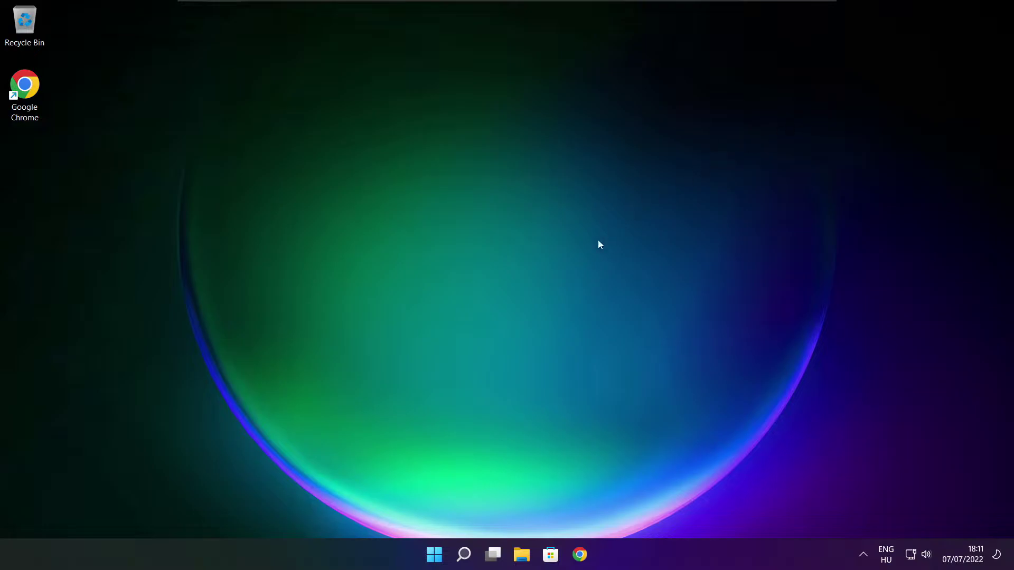
Via a 'game mode' search, turn off the controller button shortcut in Xbox Game Bar settings
left_click(467, 558)
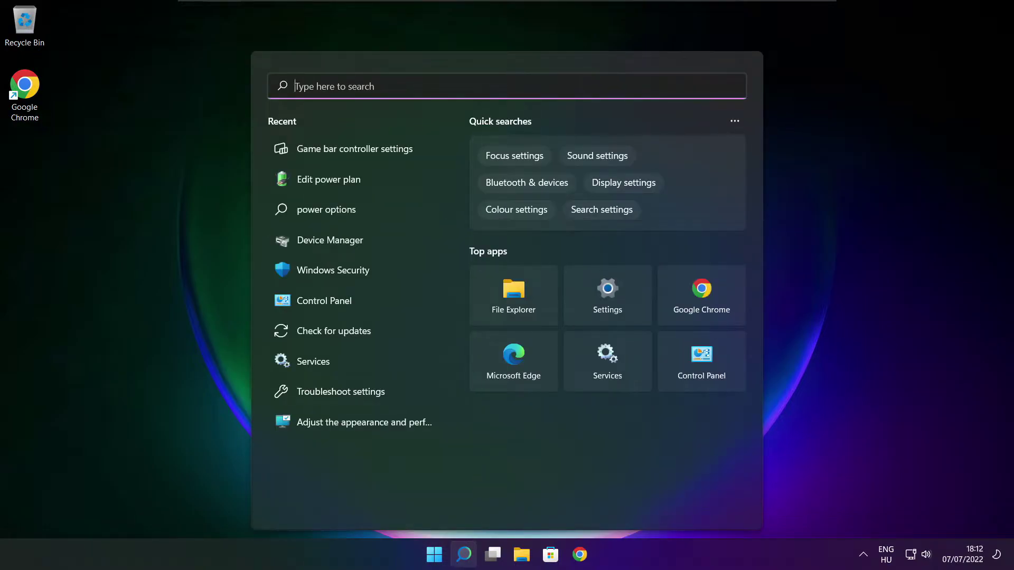
type("game mode")
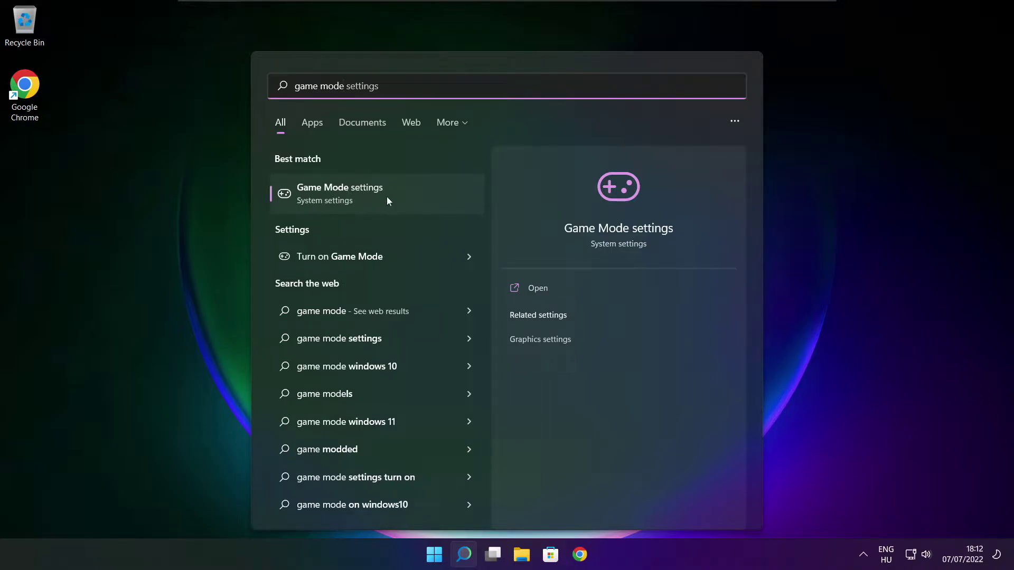
left_click(402, 192)
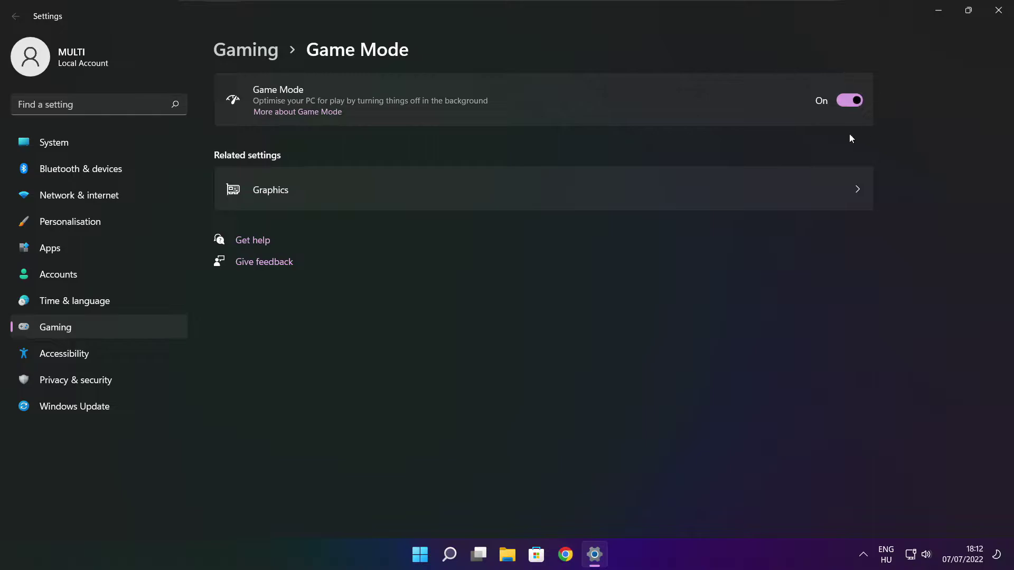
left_click(250, 57)
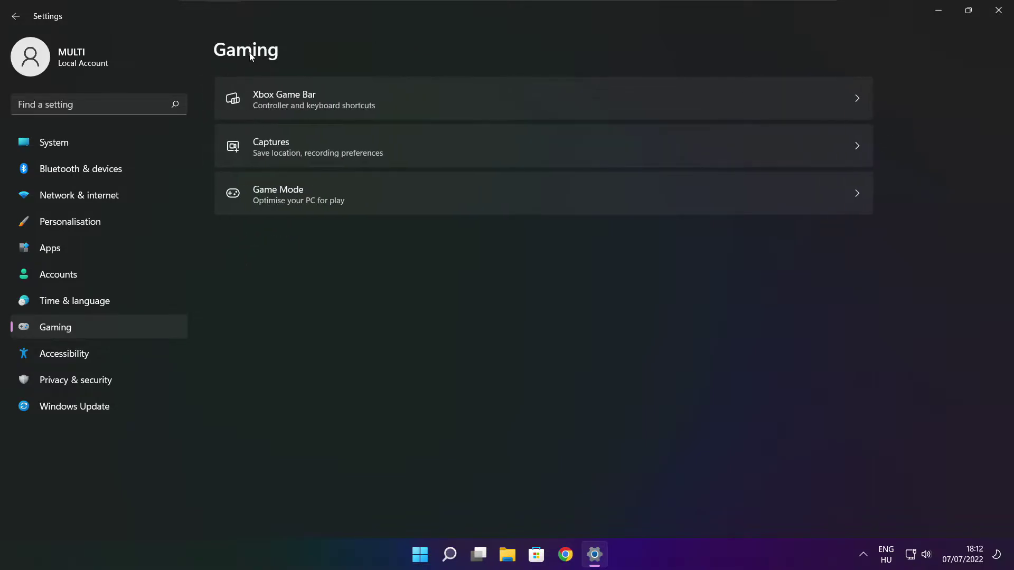
left_click(413, 107)
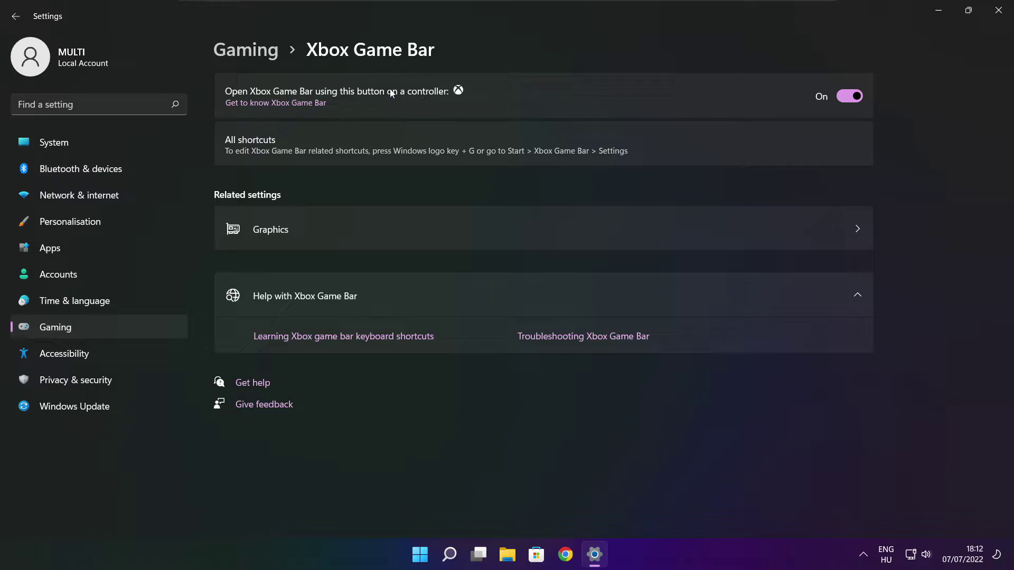
left_click(844, 98)
left_click(999, 17)
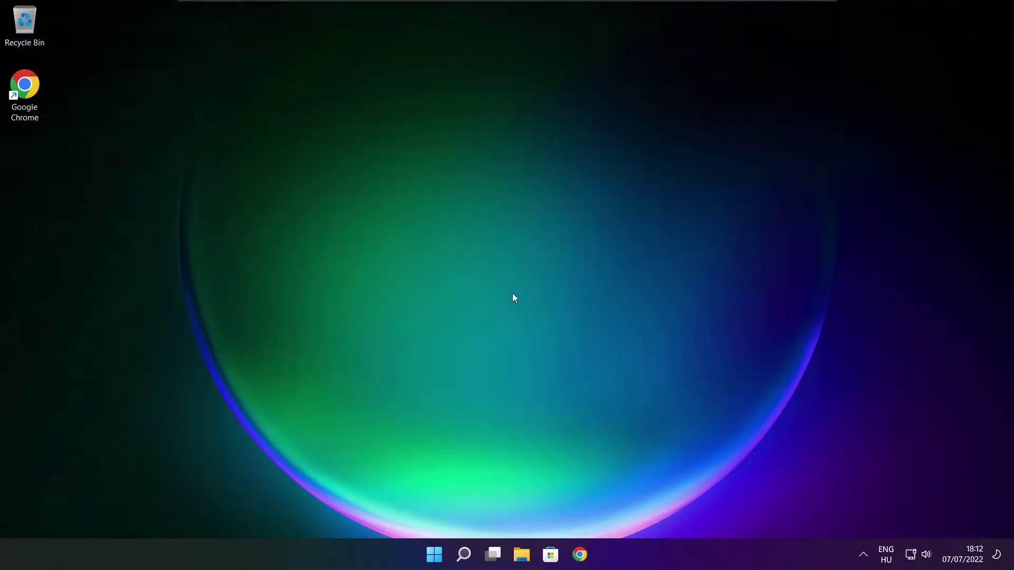
In Task Manager's Startup tab, disable Cortana, Microsoft Edge, Microsoft Teams and Terminal
right_click(434, 555)
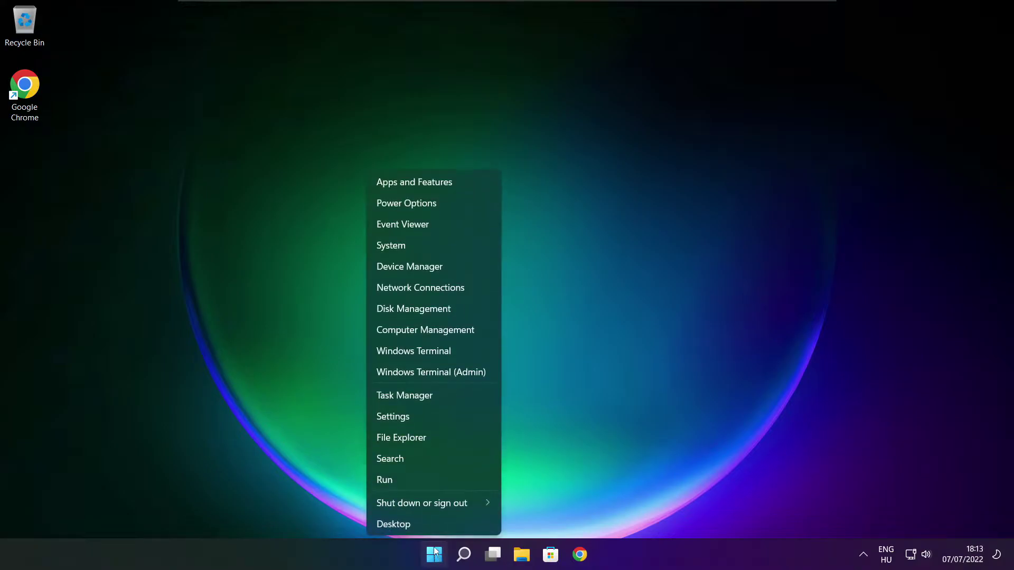
left_click(436, 396)
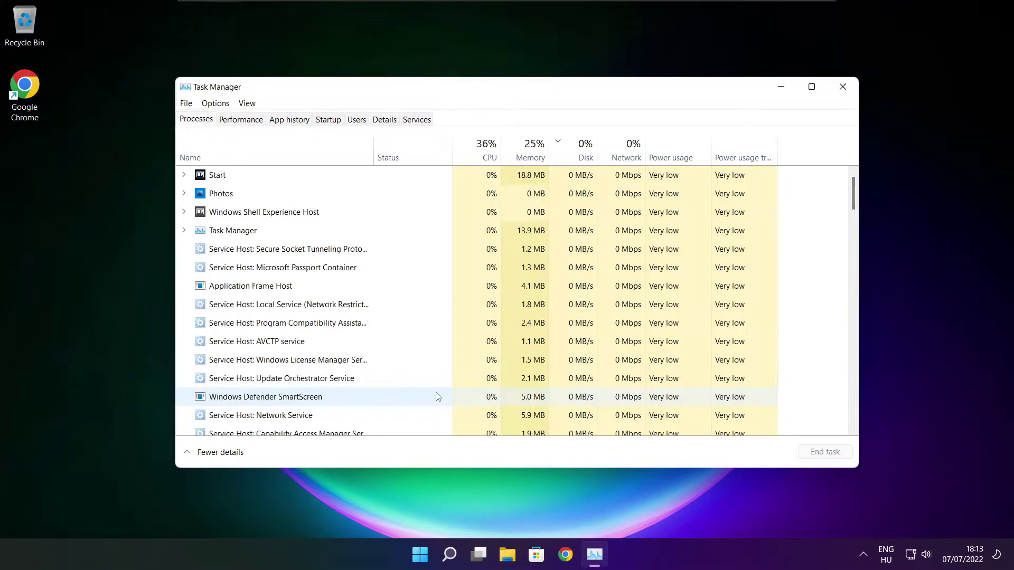
left_click(330, 120)
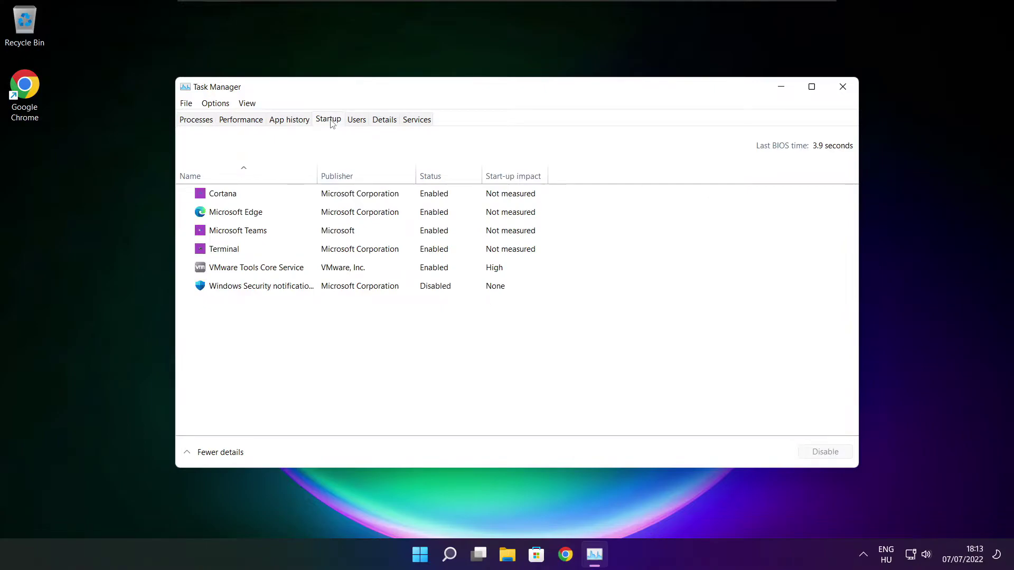
left_click(390, 199)
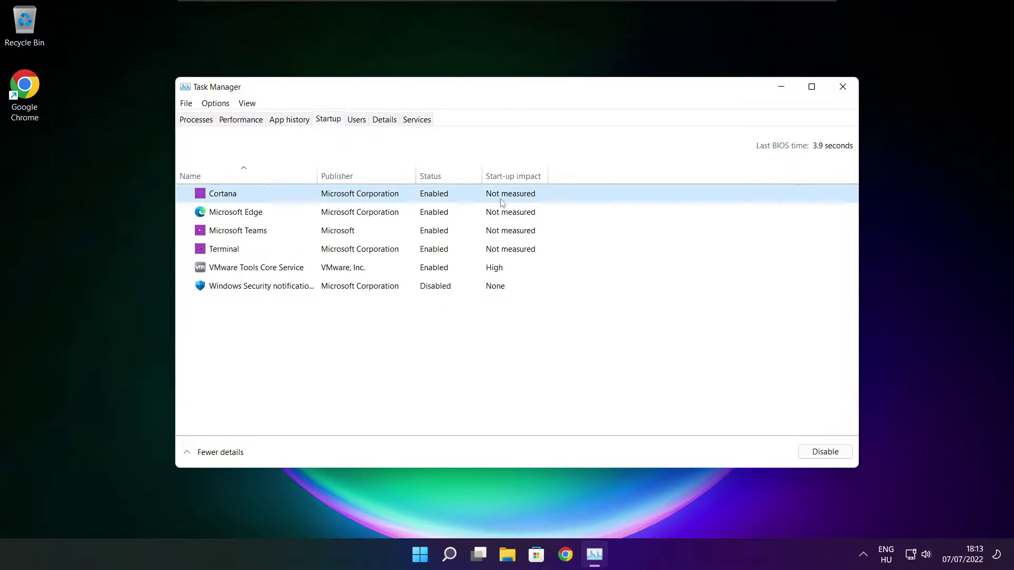
left_click(826, 457)
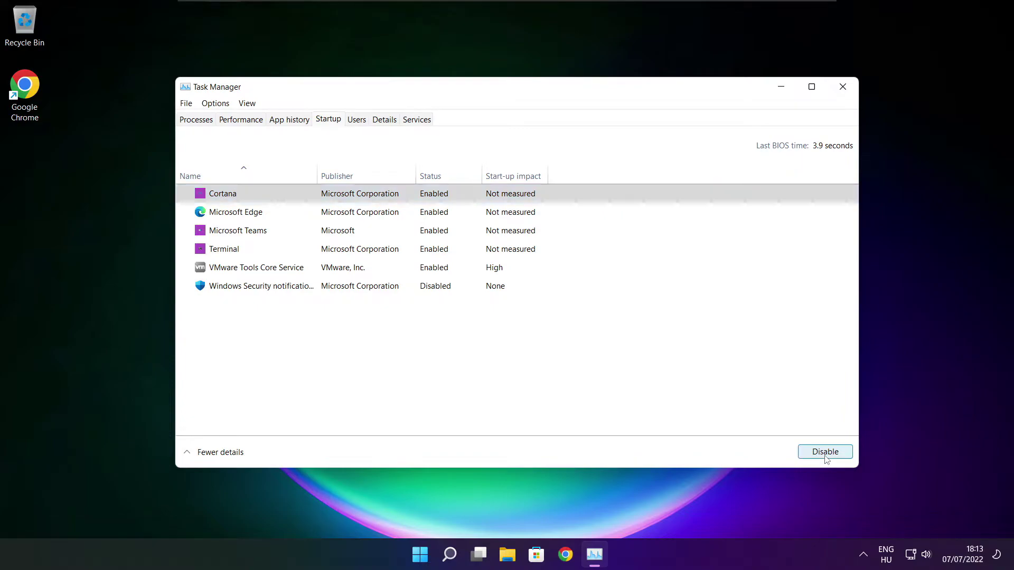
left_click(313, 216)
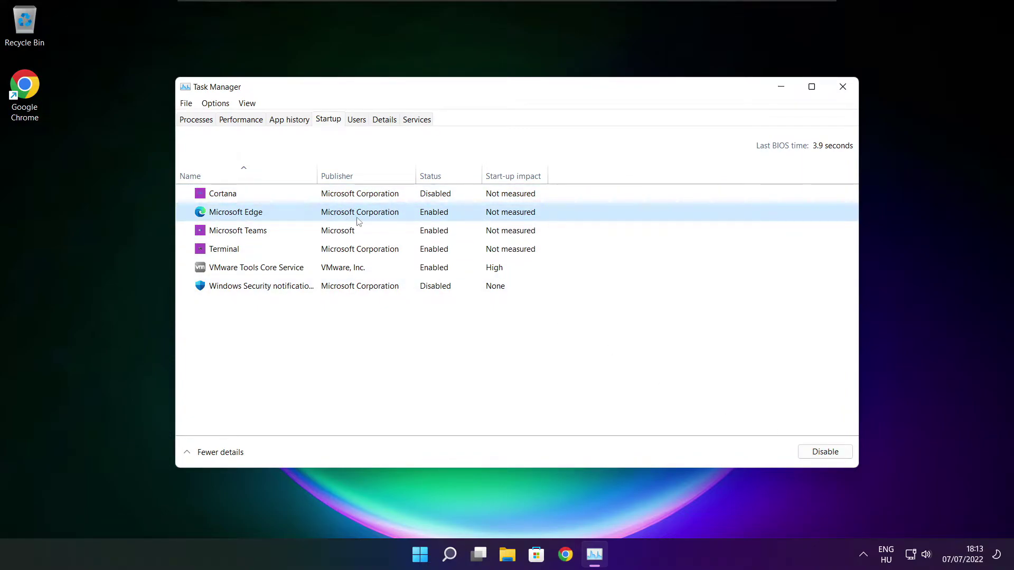
left_click(825, 458)
left_click(449, 235)
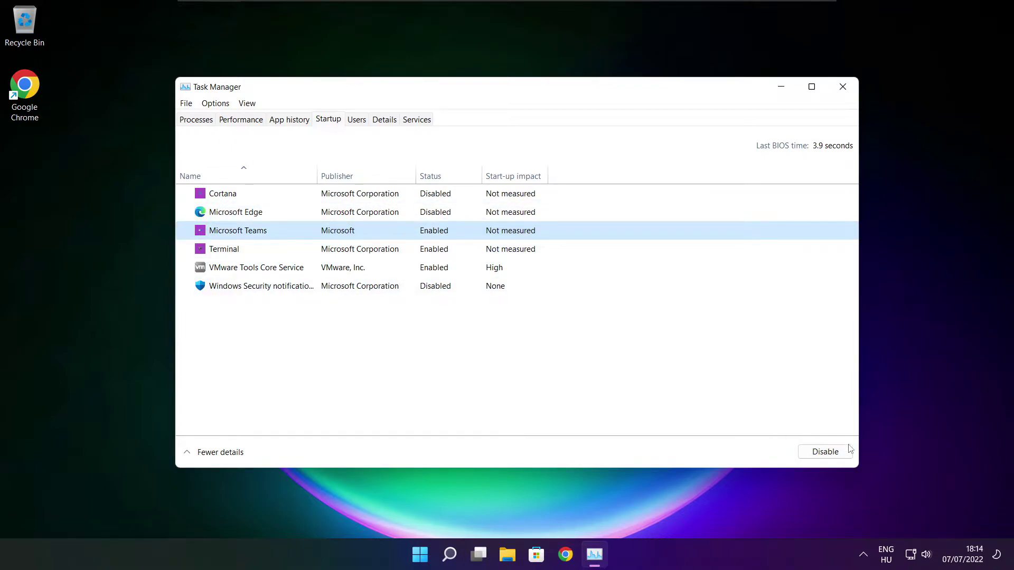
left_click(823, 452)
left_click(382, 254)
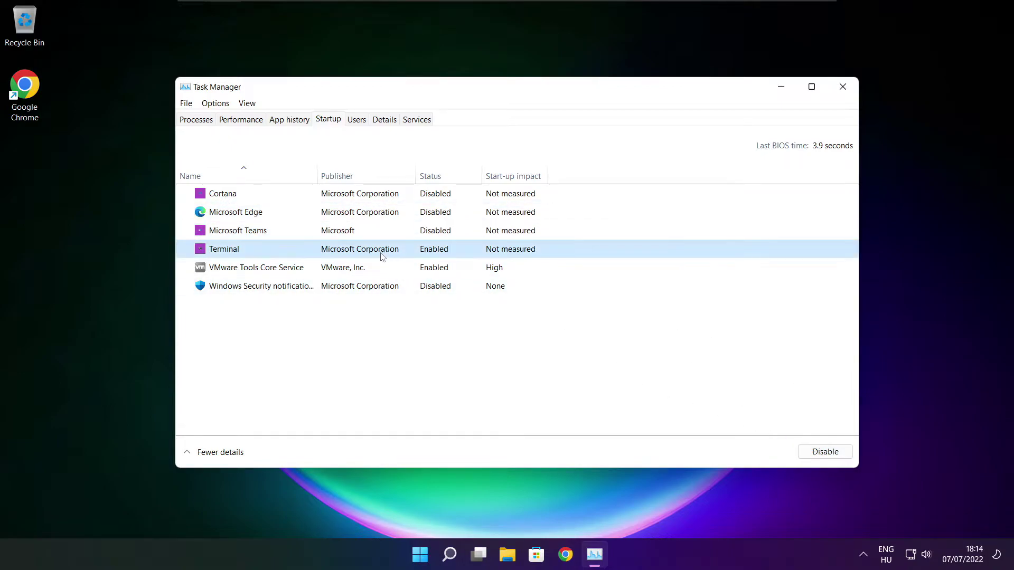
left_click(838, 456)
left_click(843, 86)
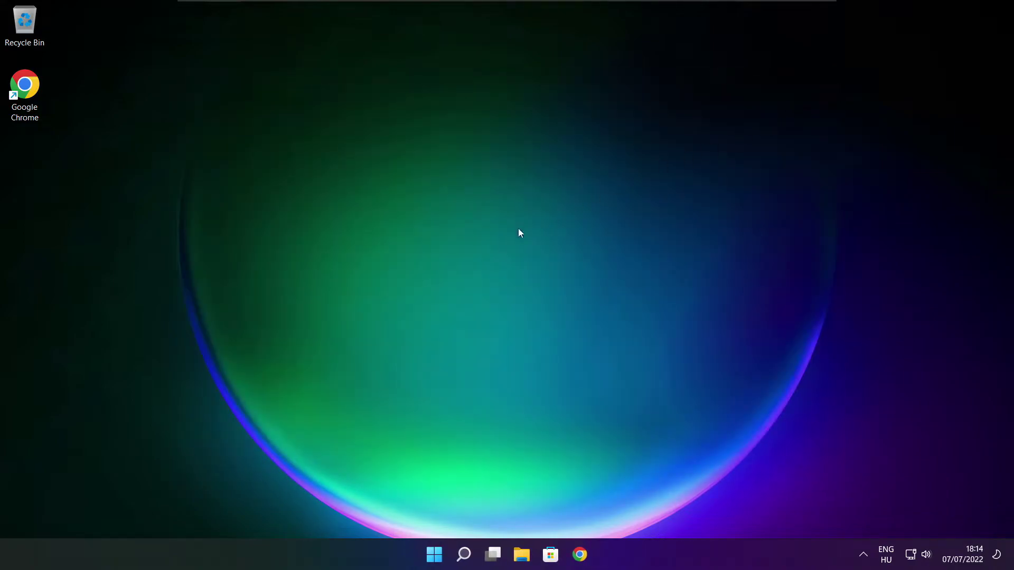
Search 'optimise' and launch Defragment and Optimise Drives
left_click(464, 561)
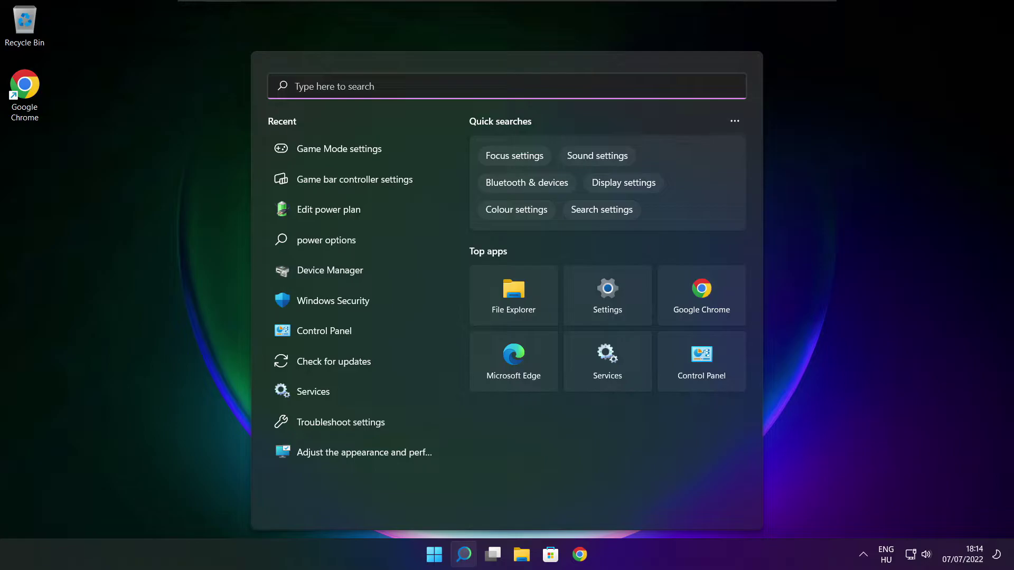
type("optimi")
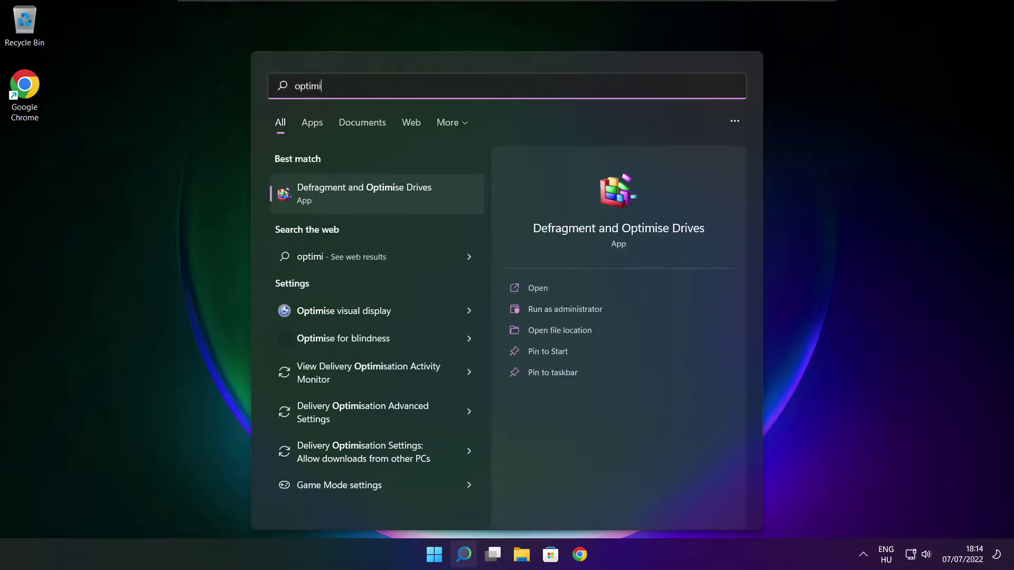
type("se")
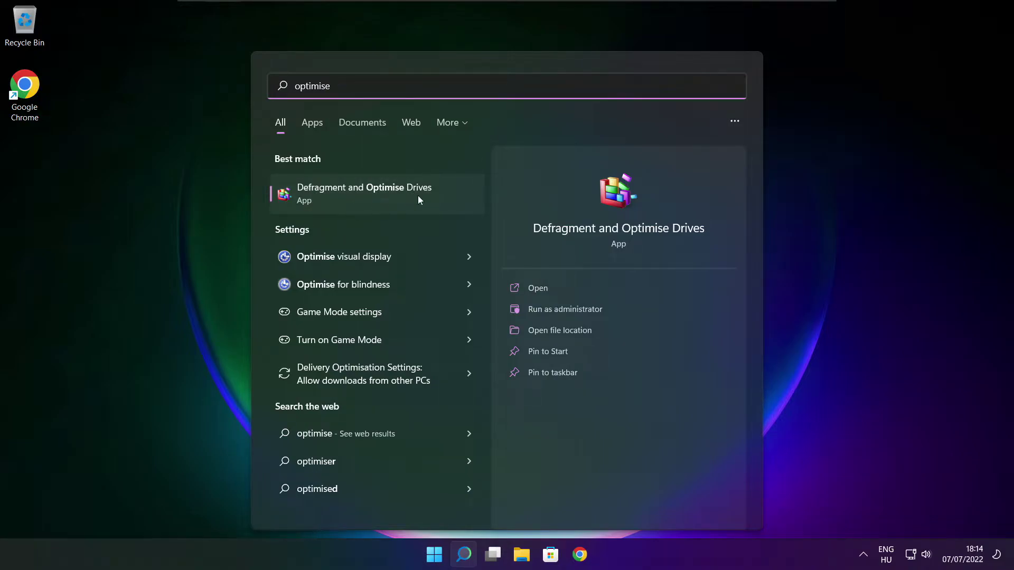
left_click(389, 192)
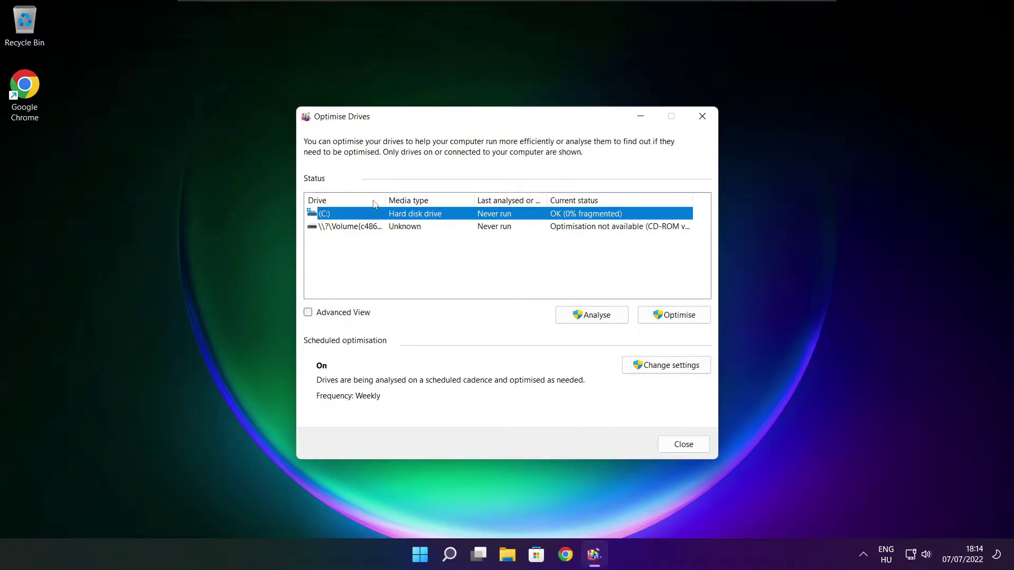
Analyse drive C:, start optimising it, and close Optimise Drives
left_click(588, 315)
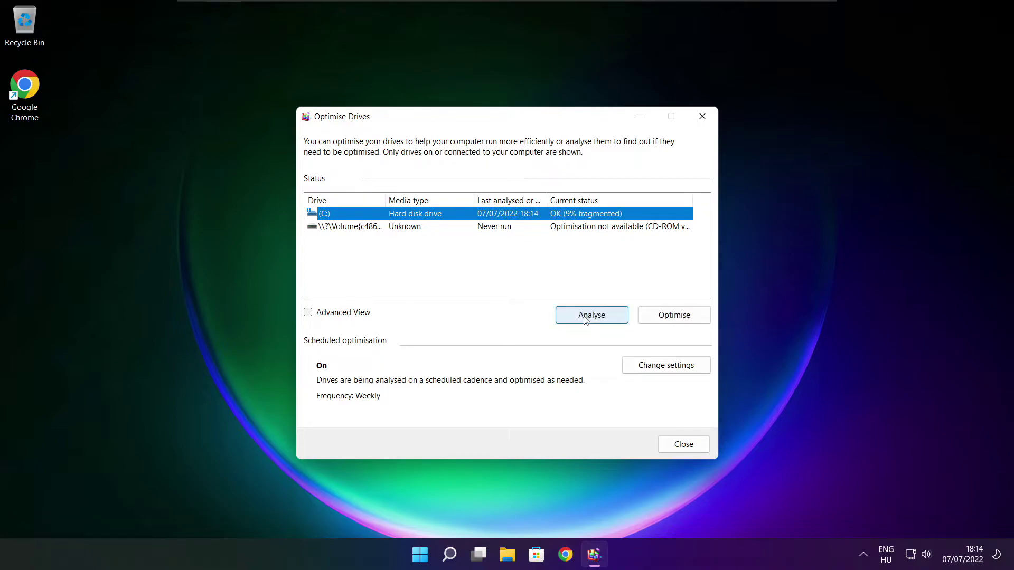
left_click(680, 320)
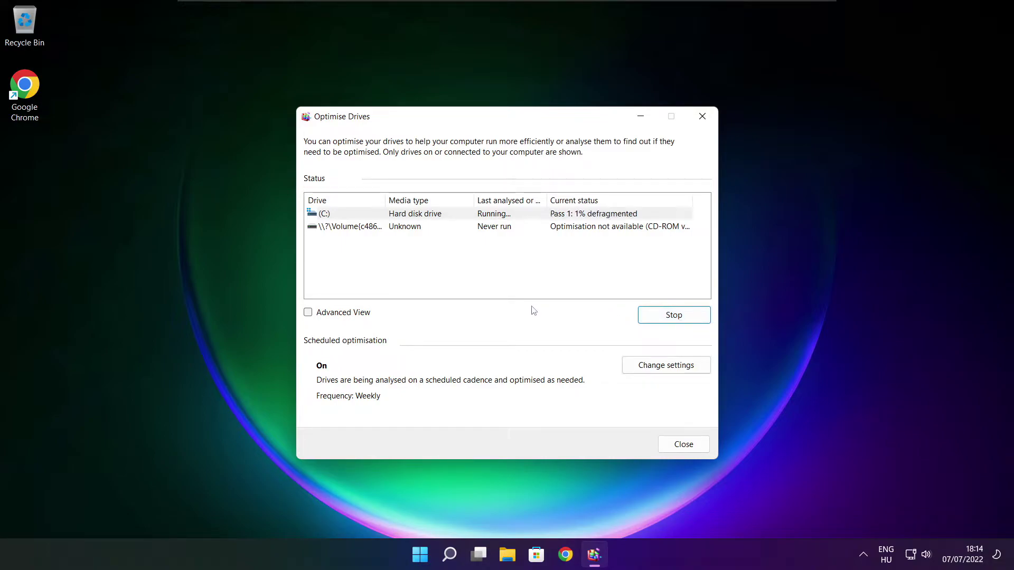
key("alt+F4")
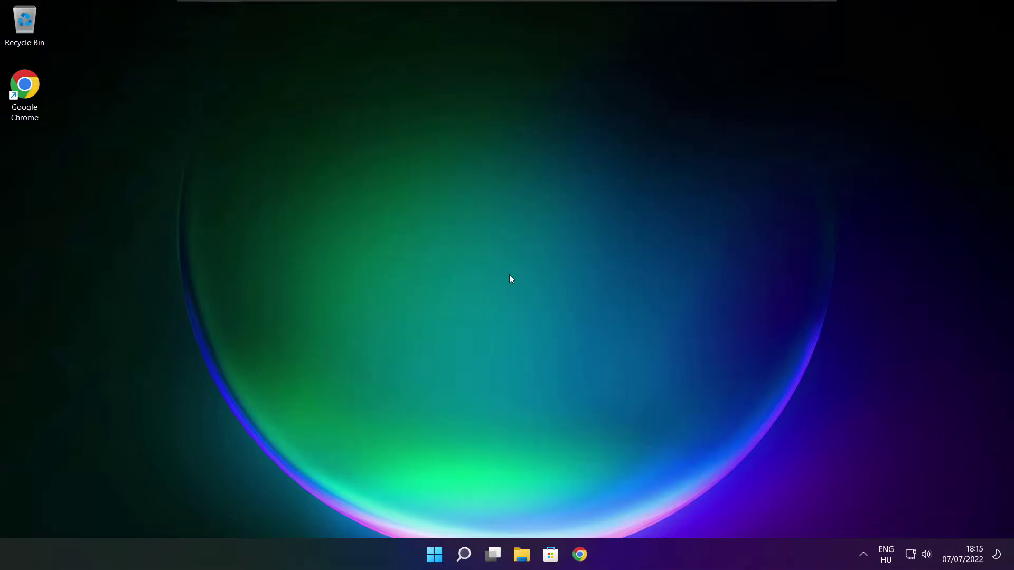
Search 'updates' and open the Windows Update settings page
left_click(463, 554)
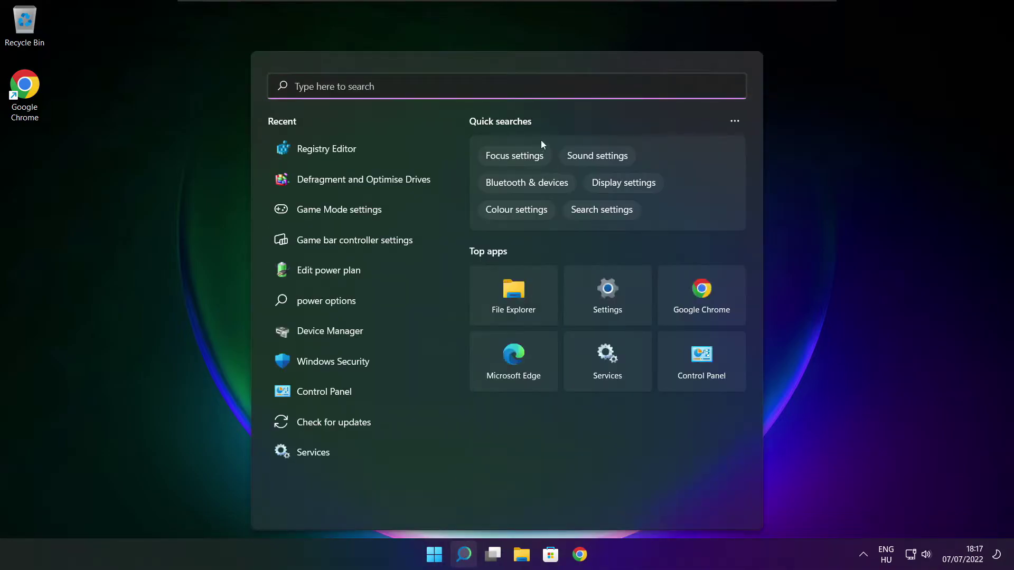
type("updates")
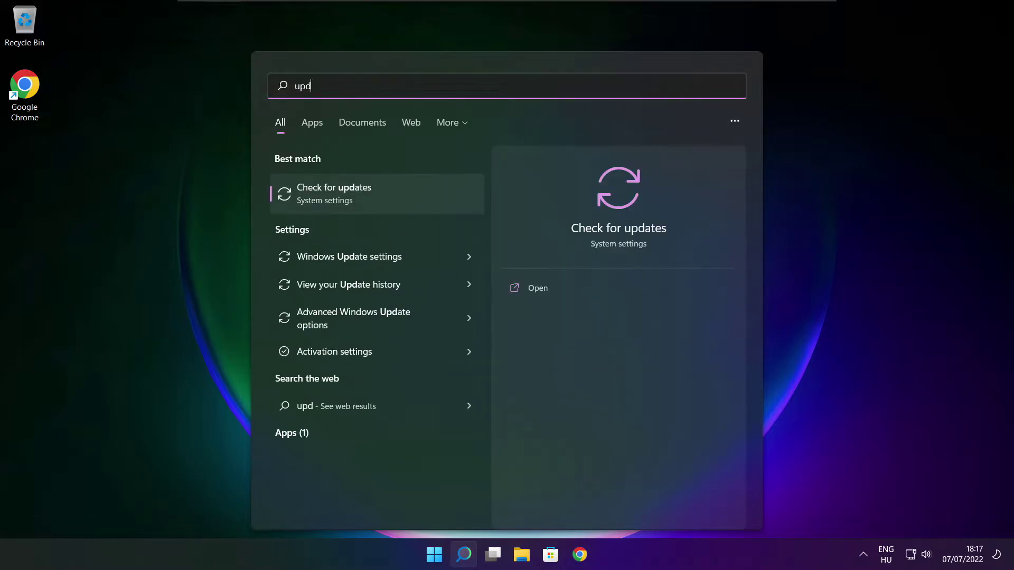
left_click(368, 197)
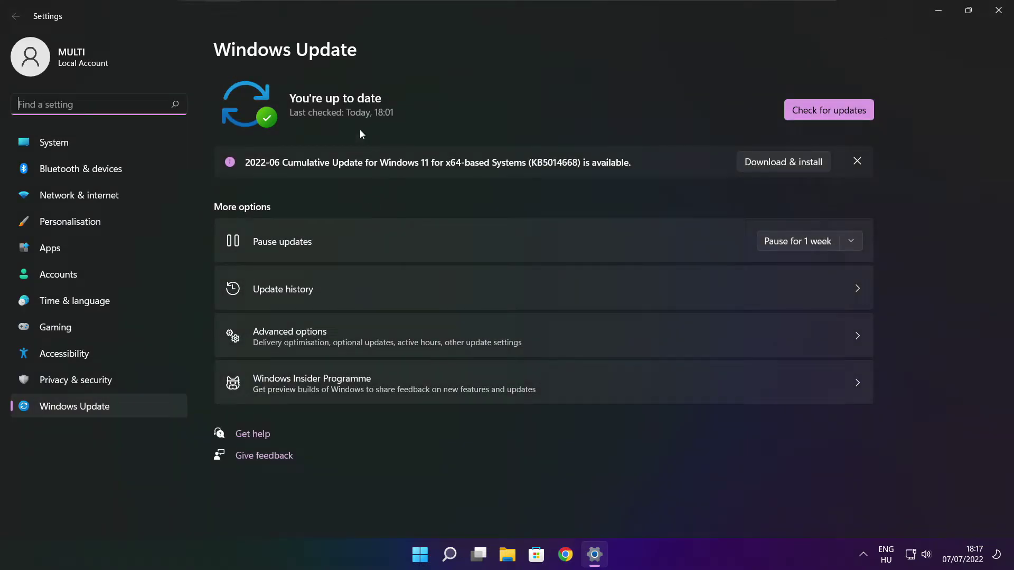
Run Check for updates on the Windows Update page, then close Settings
left_click(829, 110)
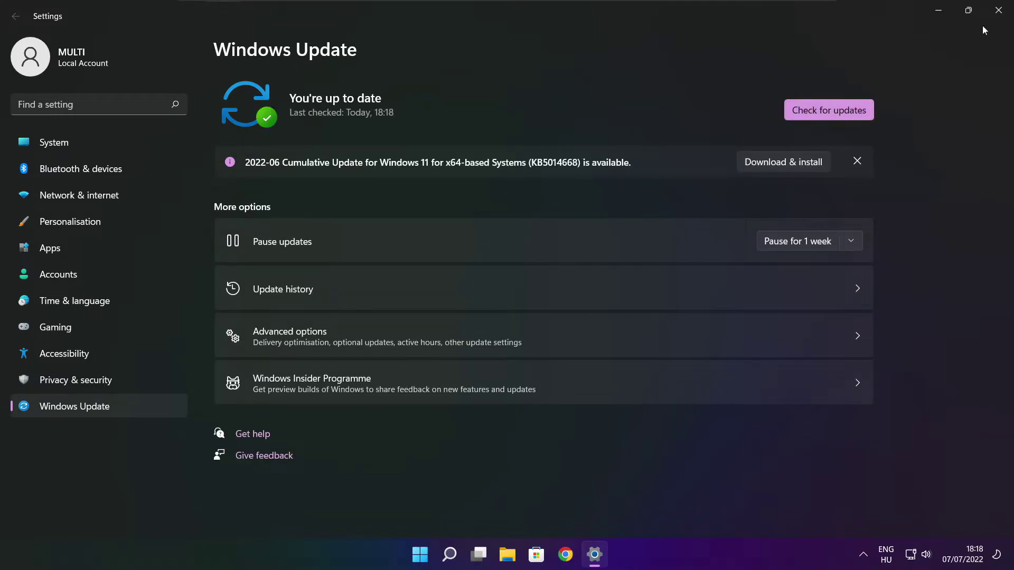
left_click(999, 12)
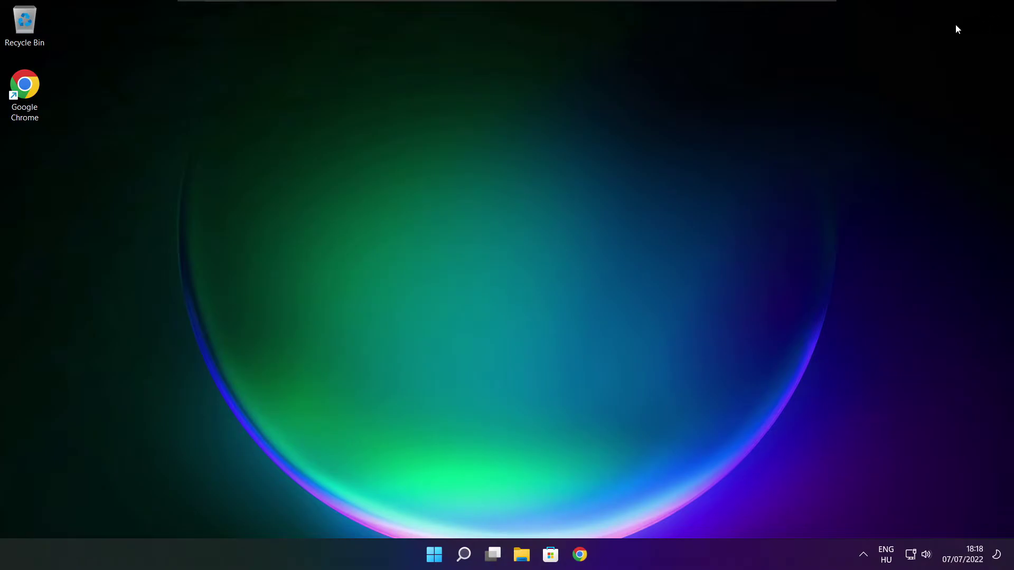
Type 'regedit' into Windows Search to bring up Registry Editor
left_click(464, 554)
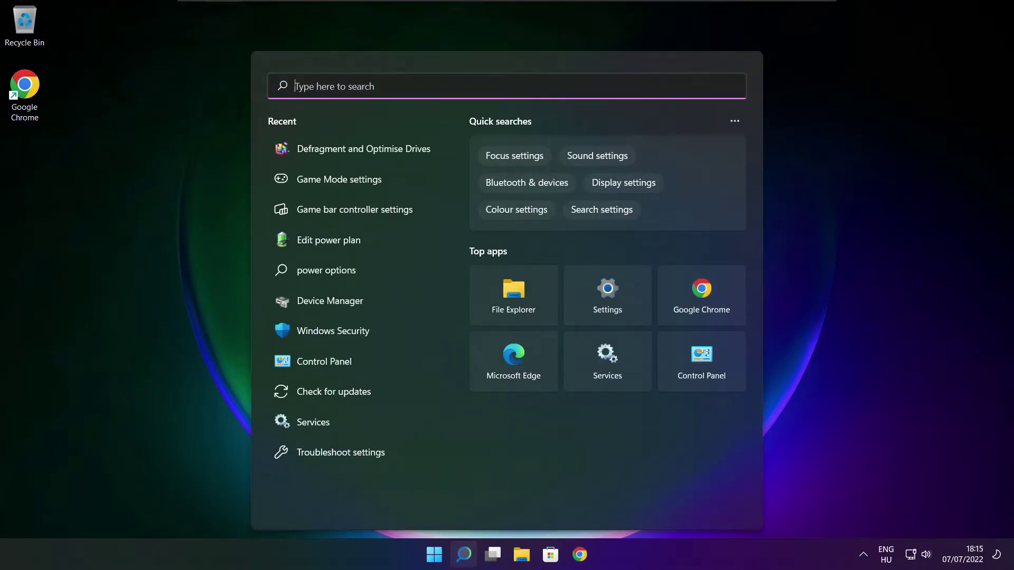
type("regedit")
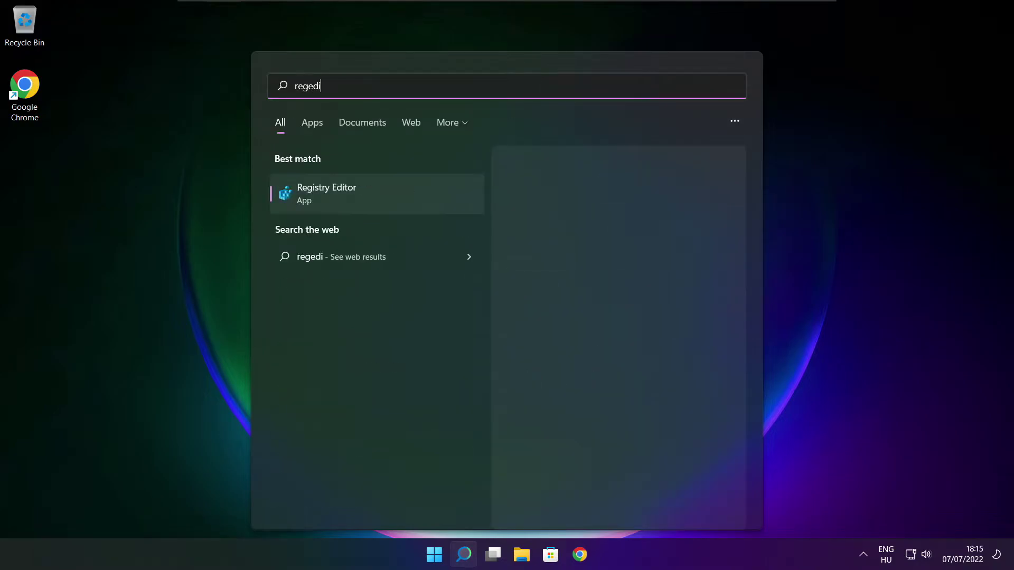
Browse to HKEY_CURRENT_USER\System\GameConfigStore, widen the Name column, and select GameDVR_Enabled
left_click(386, 191)
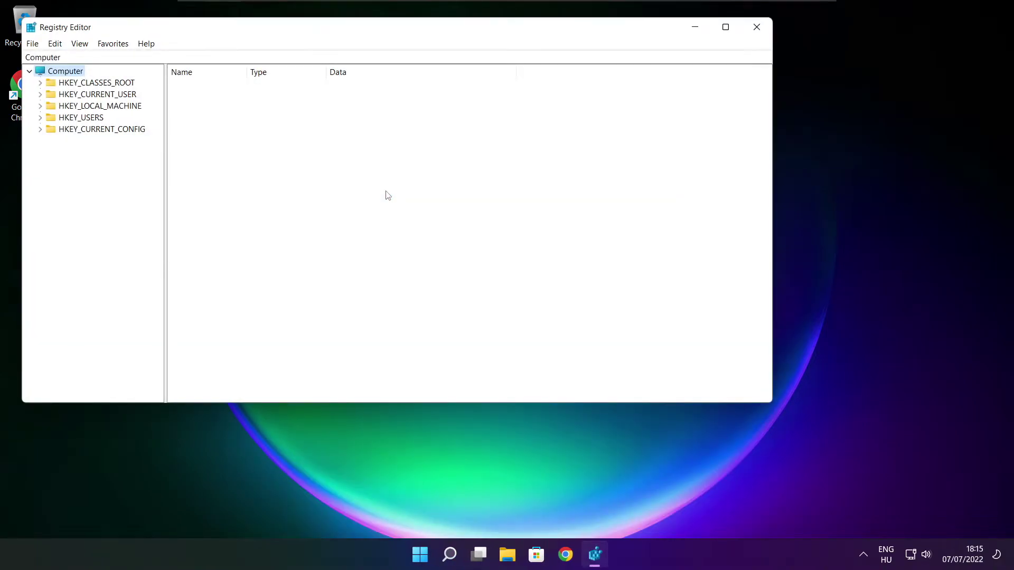
left_click_drag(304, 38, 411, 108)
left_click(164, 174)
left_click(148, 173)
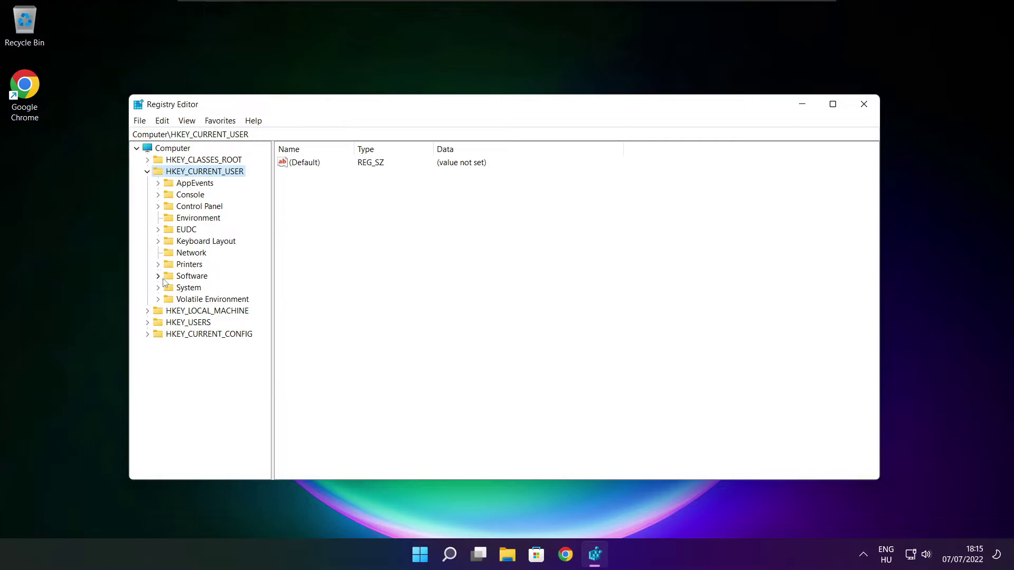
left_click(178, 290)
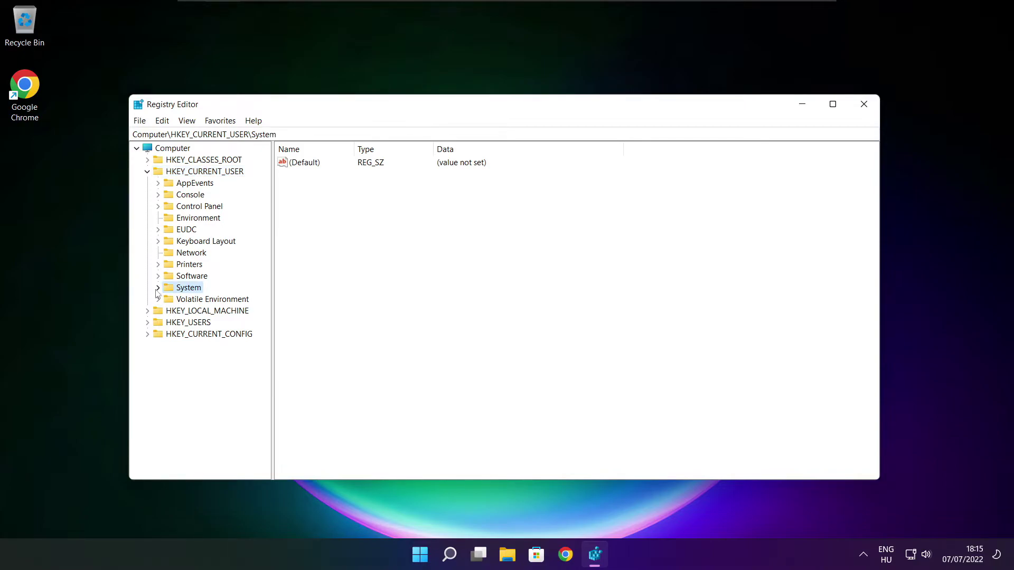
left_click(158, 288)
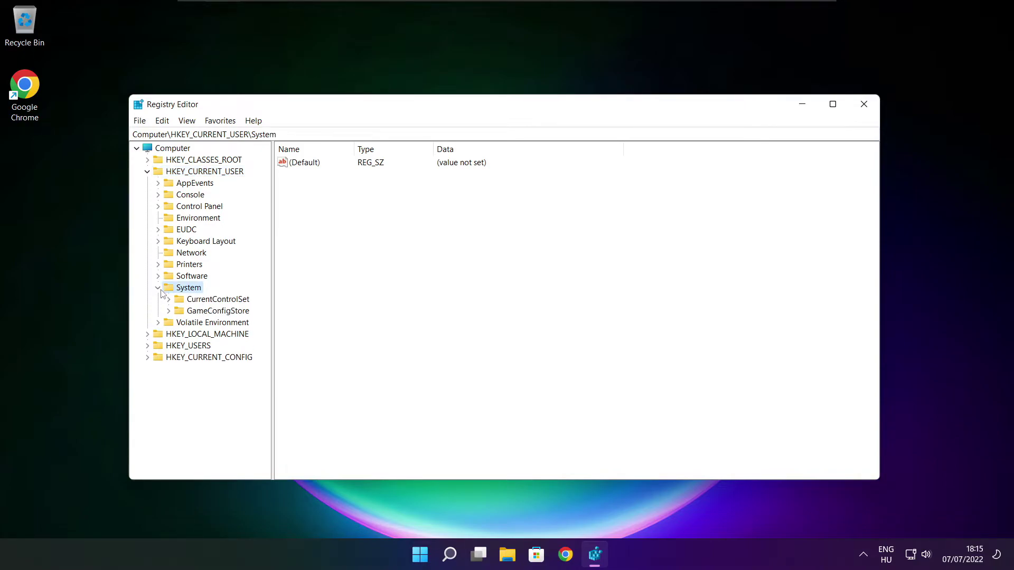
left_click(191, 312)
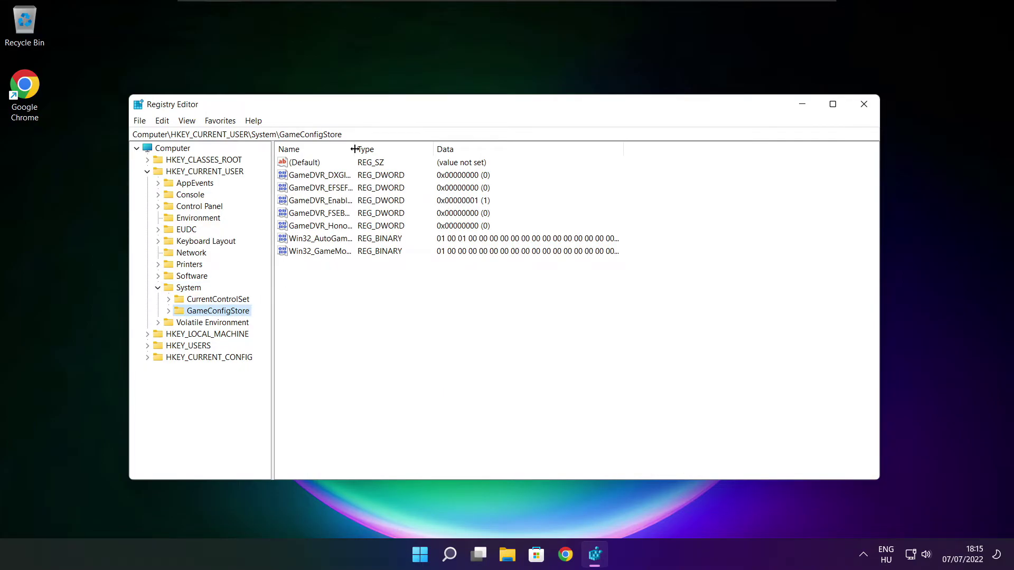
left_click_drag(355, 149, 444, 149)
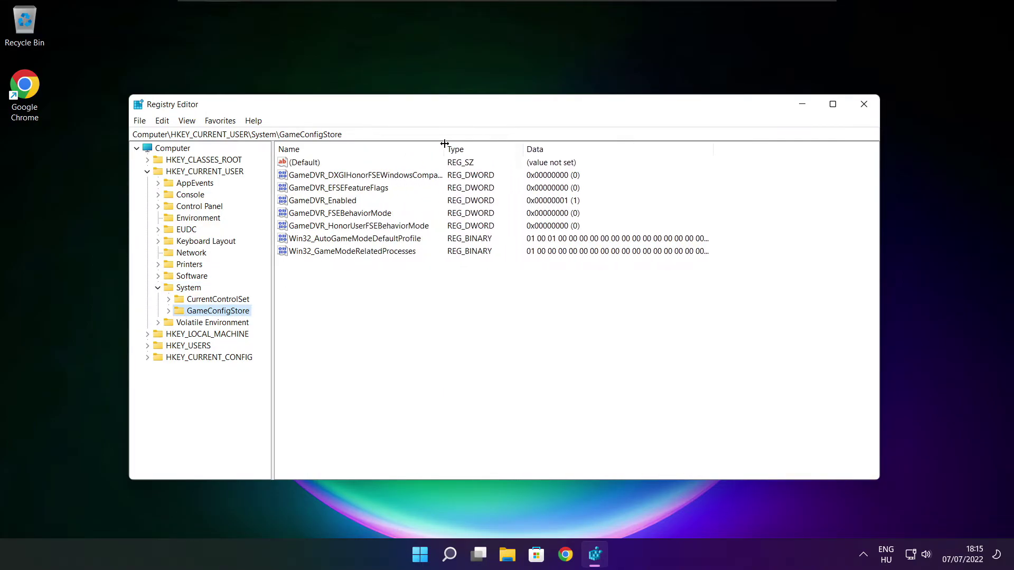
left_click(327, 202)
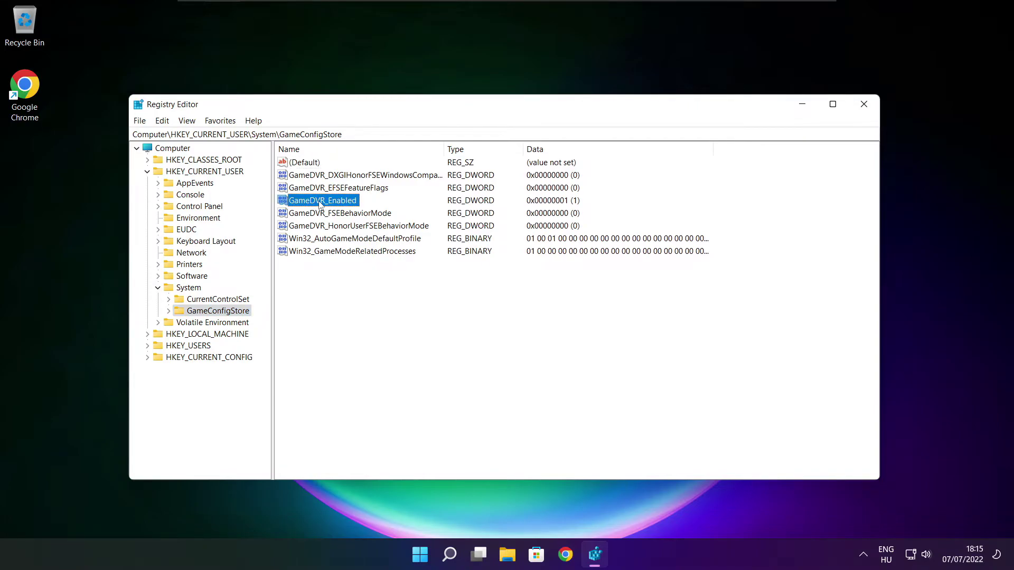
Change GameDVR_Enabled's value data from 1 to 0
double_click(320, 203)
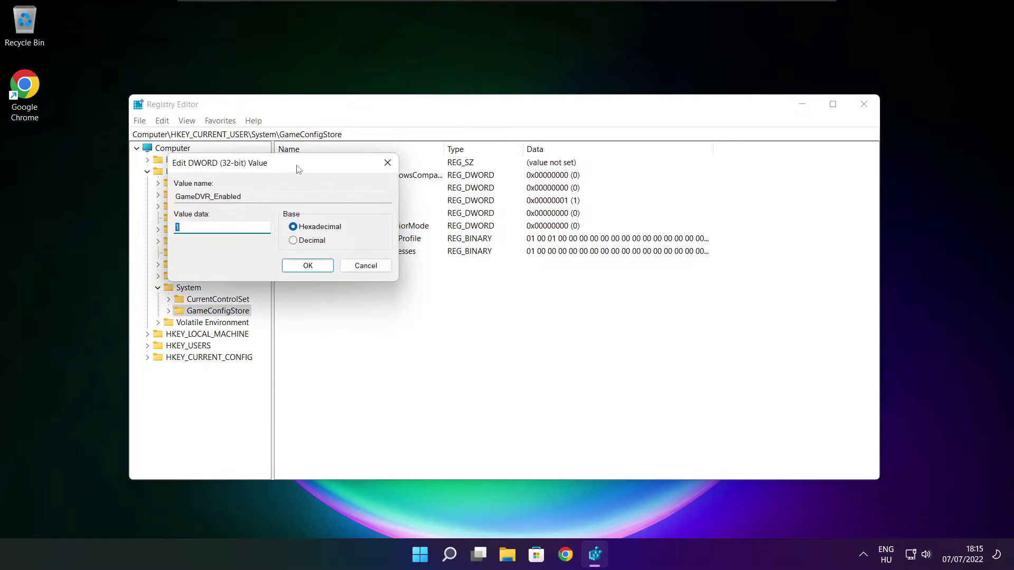
left_click_drag(300, 168, 534, 208)
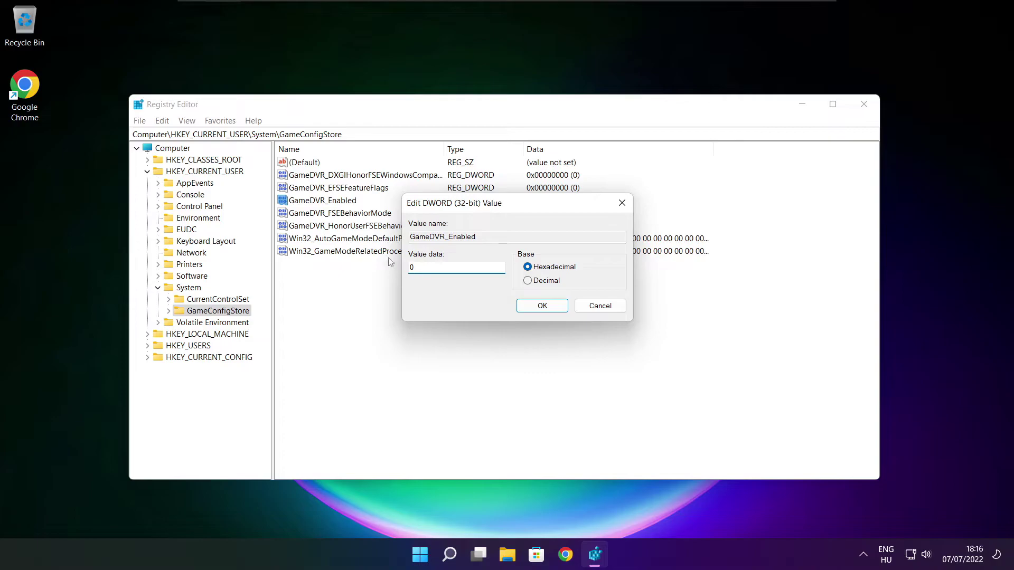
left_click(544, 309)
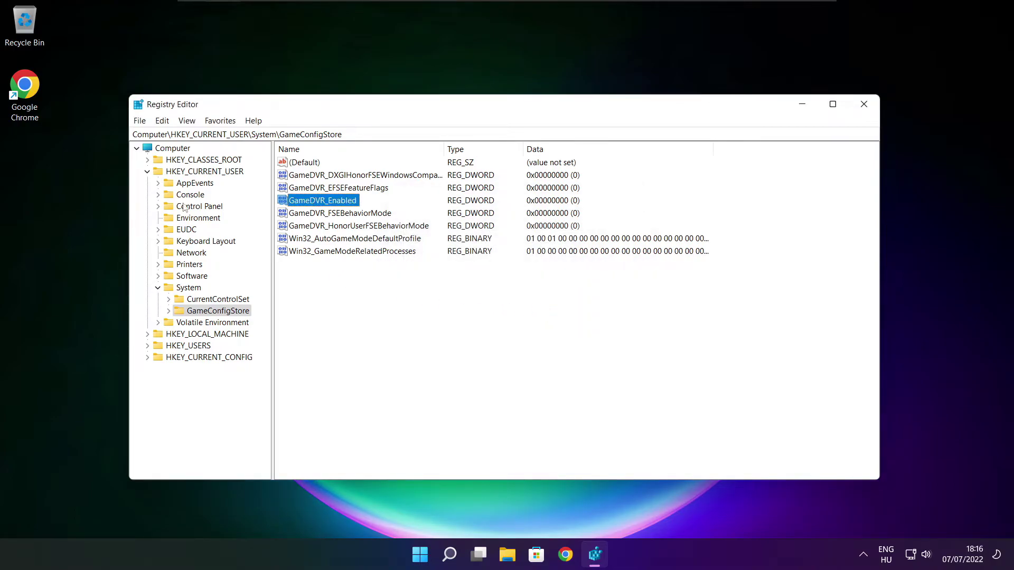
Collapse HKEY_CURRENT_USER and expand HKEY_LOCAL_MACHINE\SOFTWARE\Microsoft
left_click(148, 171)
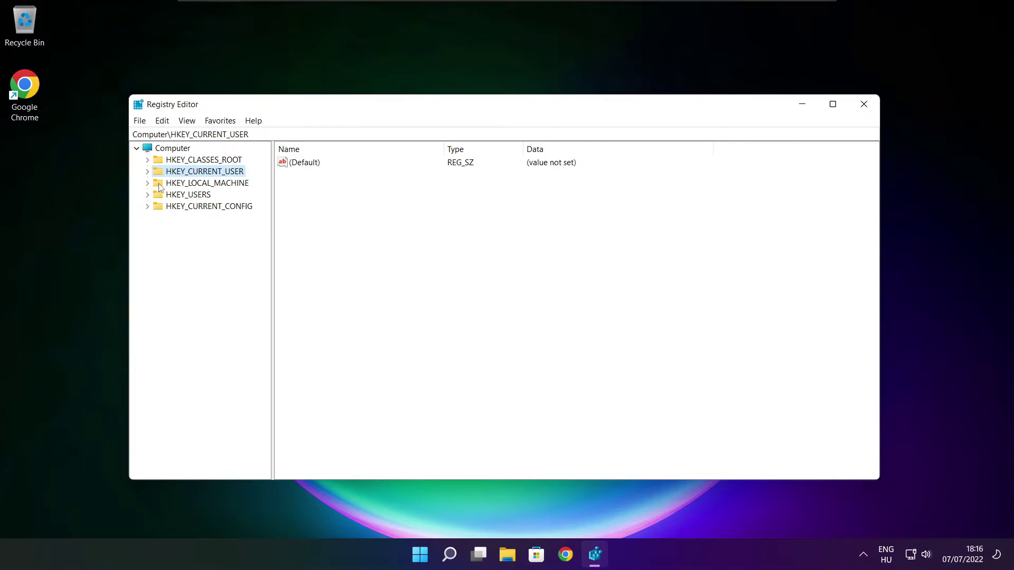
left_click(161, 184)
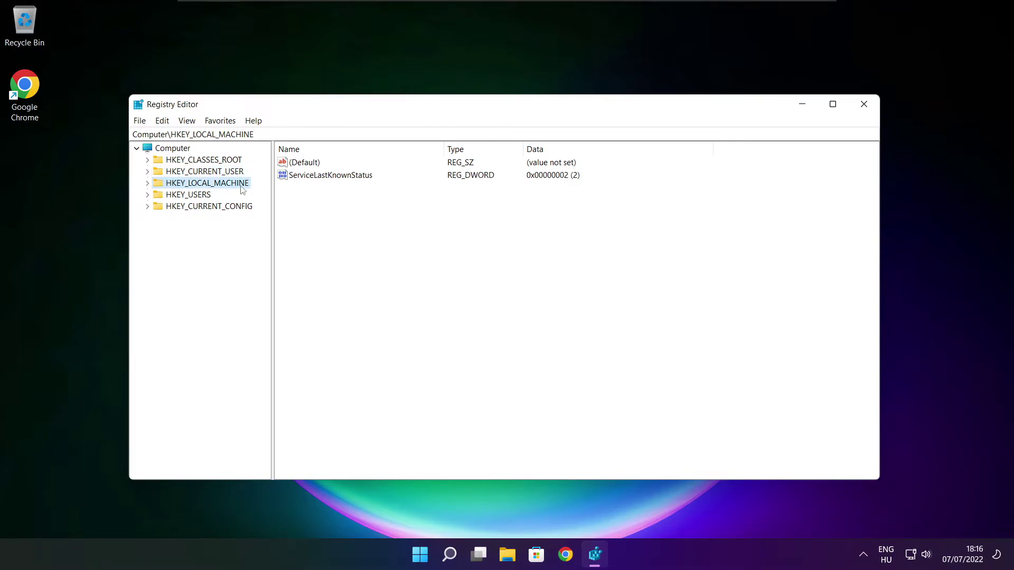
left_click(147, 183)
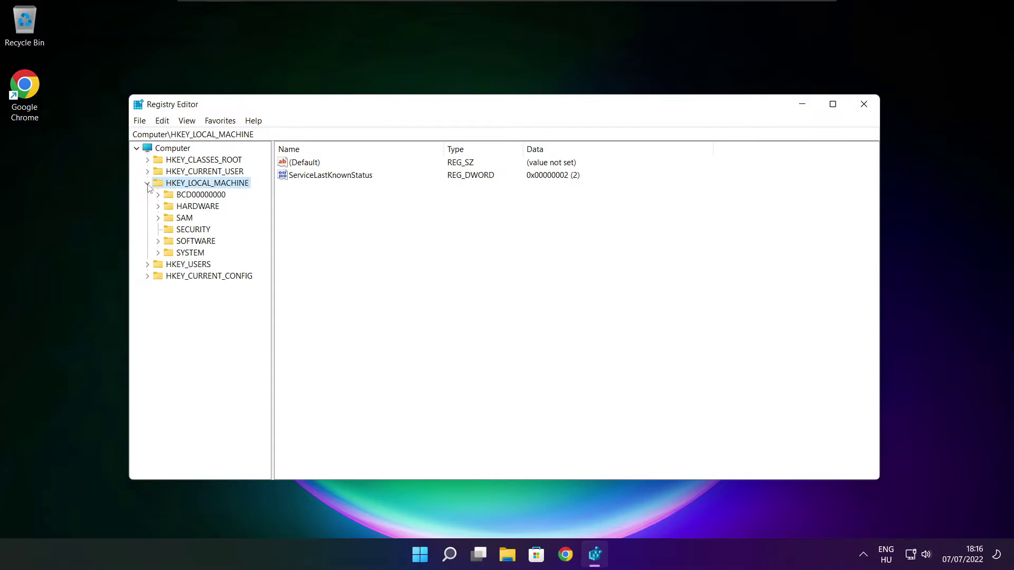
left_click(180, 245)
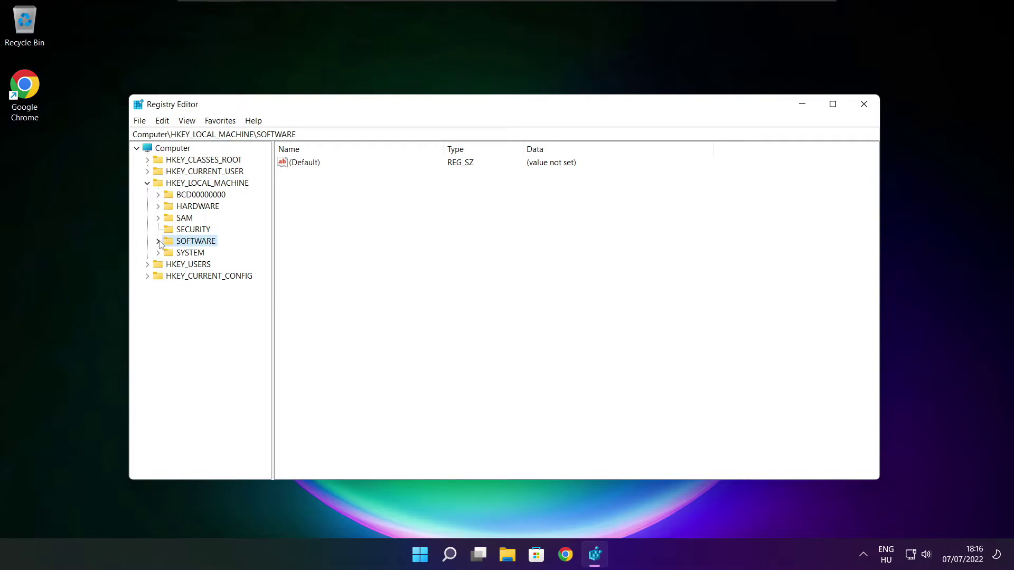
left_click(158, 241)
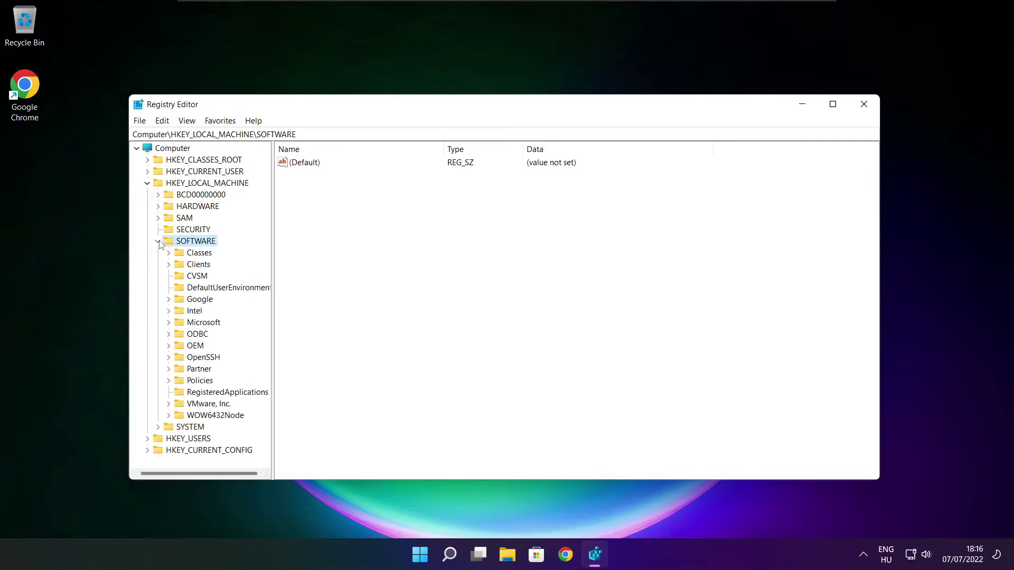
left_click(190, 324)
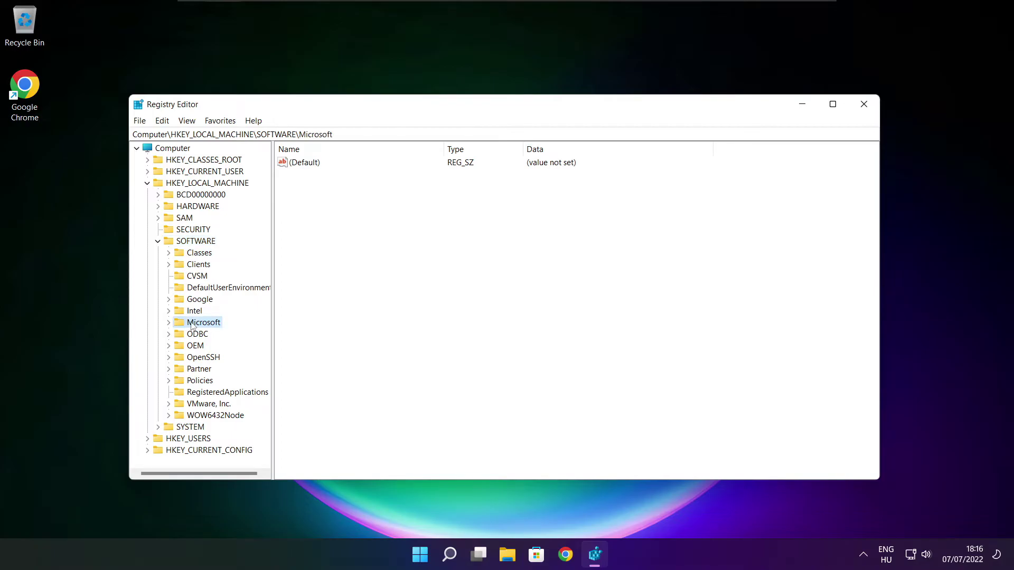
left_click(169, 325)
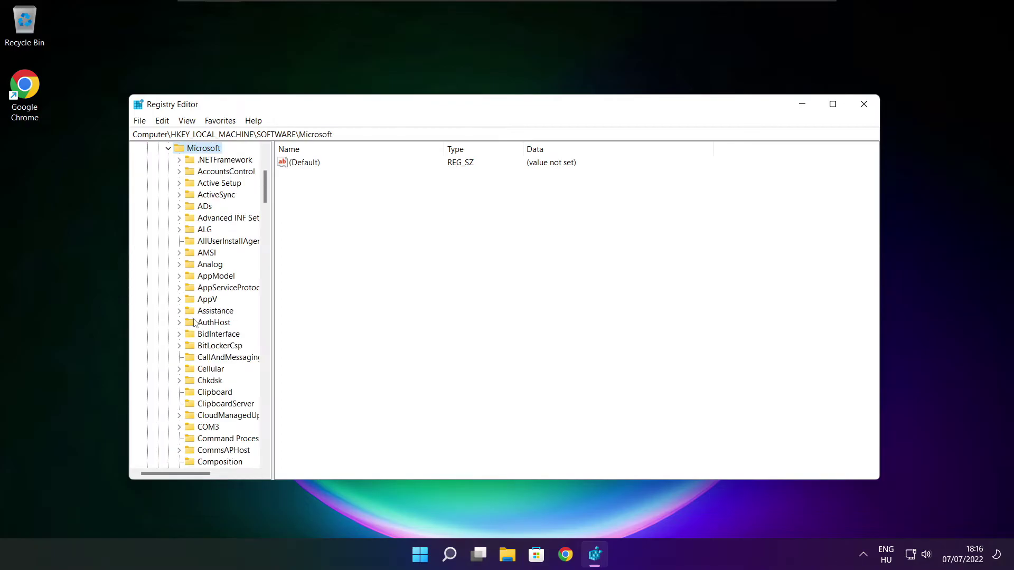
Expand Microsoft\PolicyManager and its default subkey
scroll(209, 317, "down", 15)
scroll(209, 315, "down", 16)
scroll(207, 315, "down", 5)
scroll(209, 316, "down", 1)
scroll(209, 316, "up", 1)
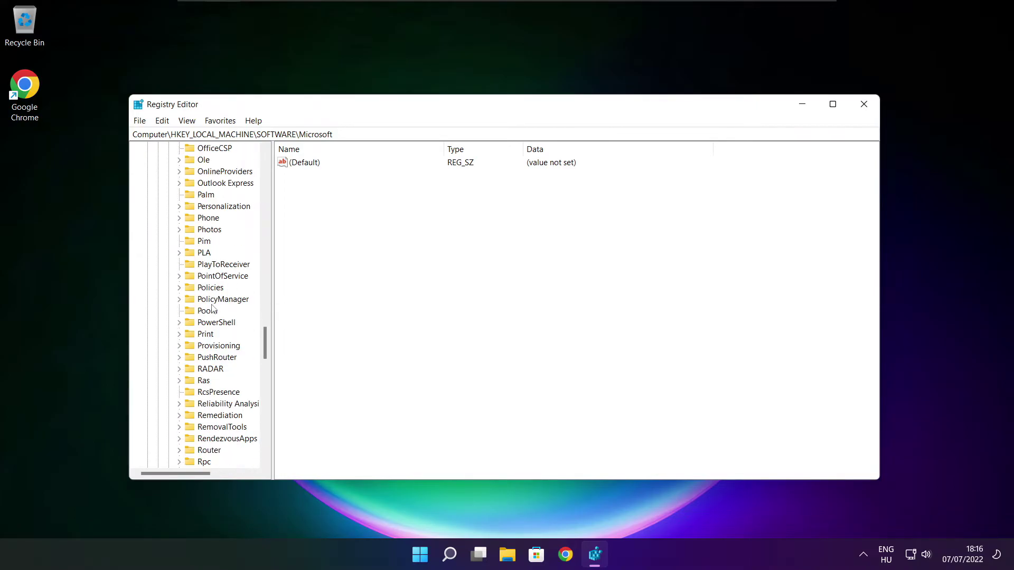
left_click(194, 301)
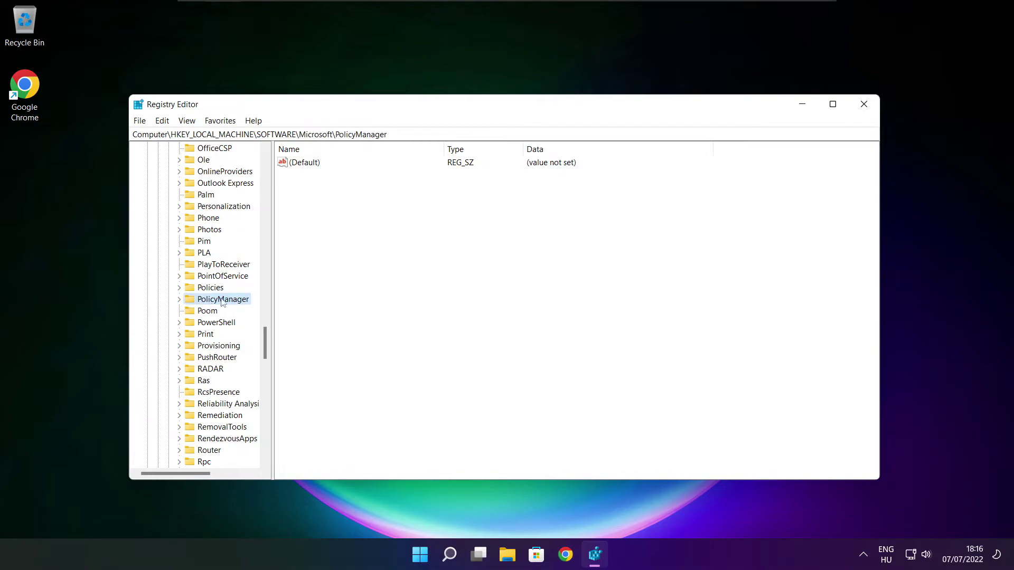
left_click(179, 299)
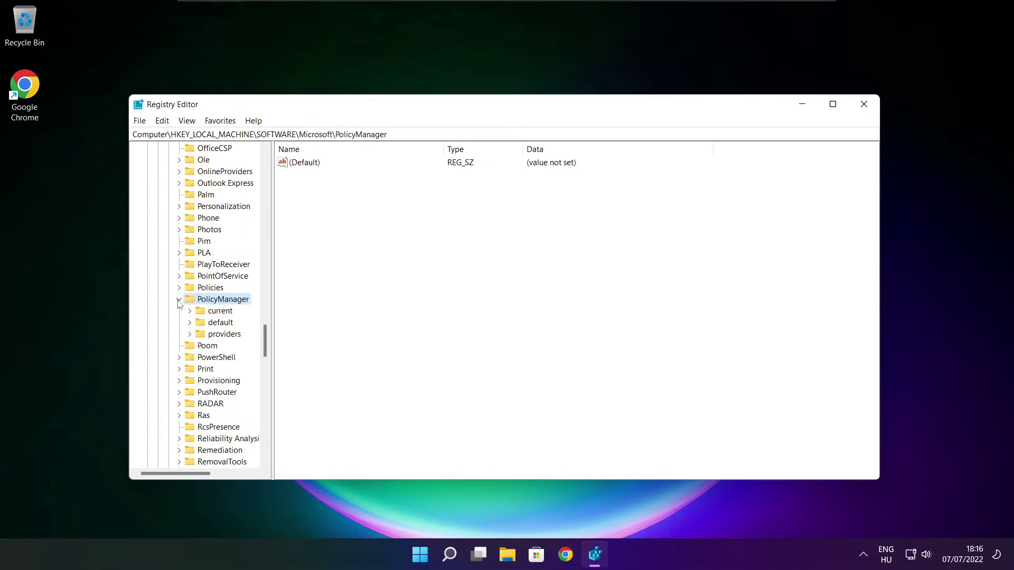
left_click(220, 324)
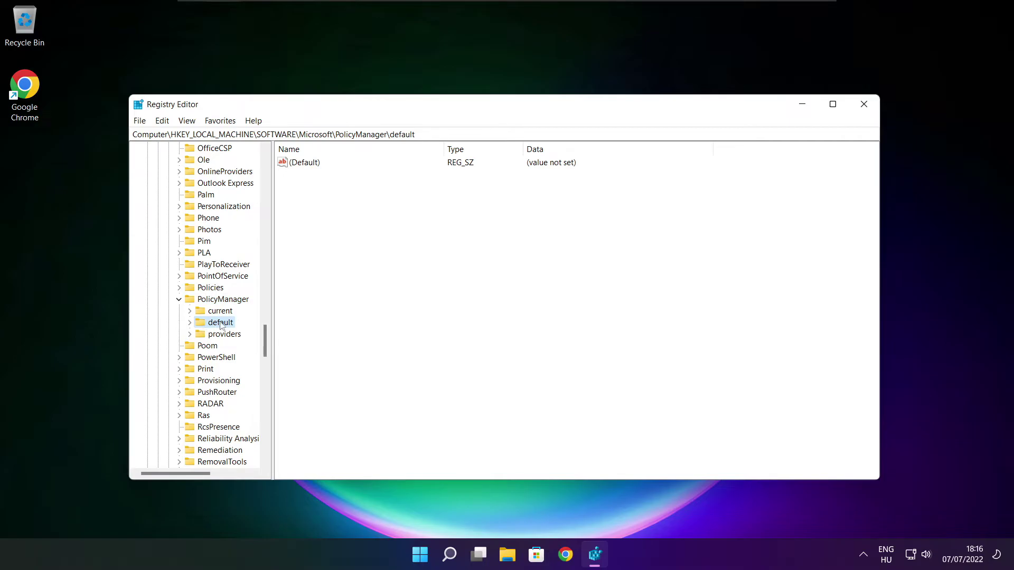
left_click(189, 323)
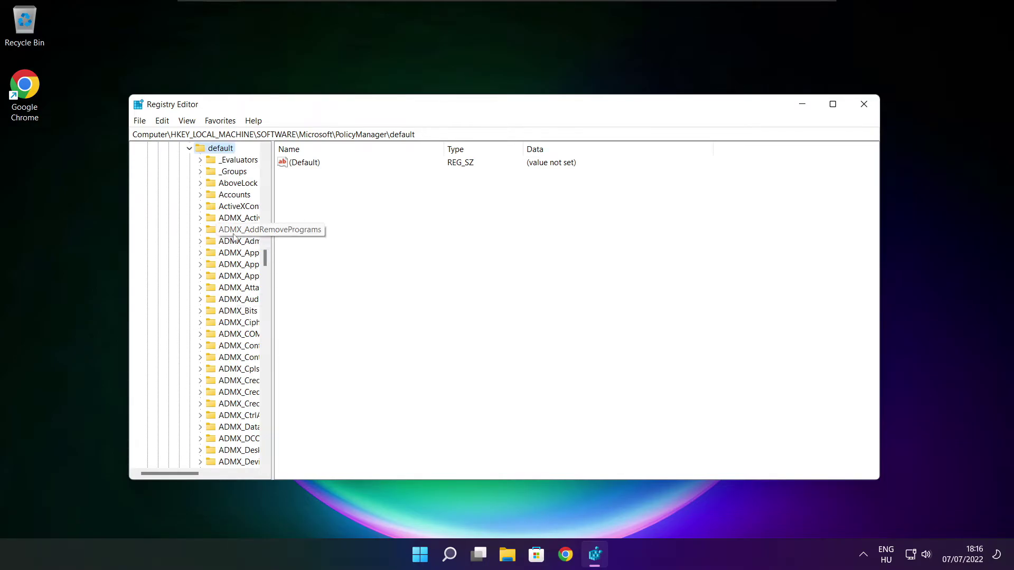
scroll(234, 236, "down", 20)
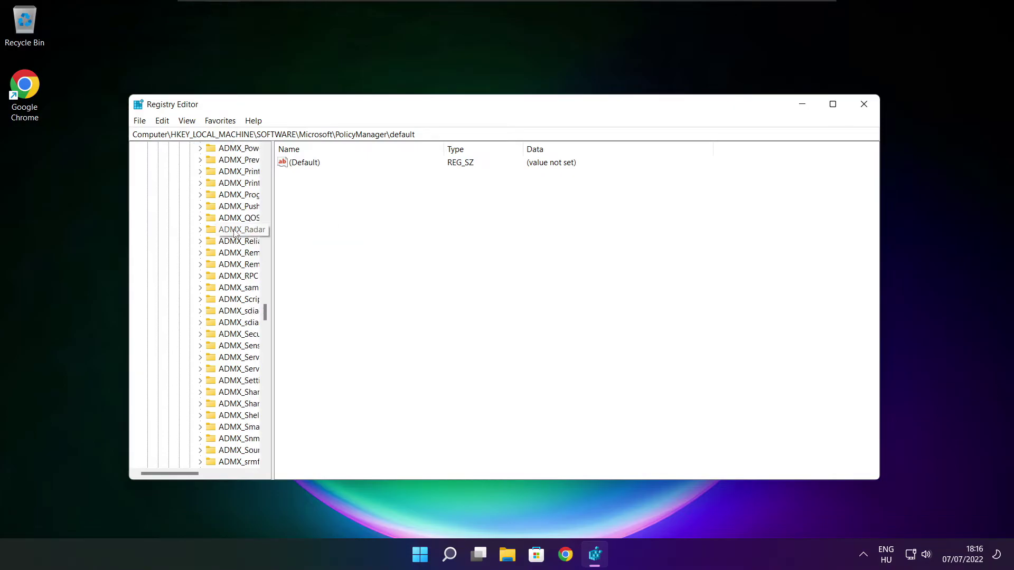
scroll(234, 232, "down", 18)
Expand ApplicationManagement to reveal AllowGameDVR, widening the key tree so names fit
left_click_drag(271, 229, 334, 231)
scroll(290, 229, "up", 1)
left_click(243, 218)
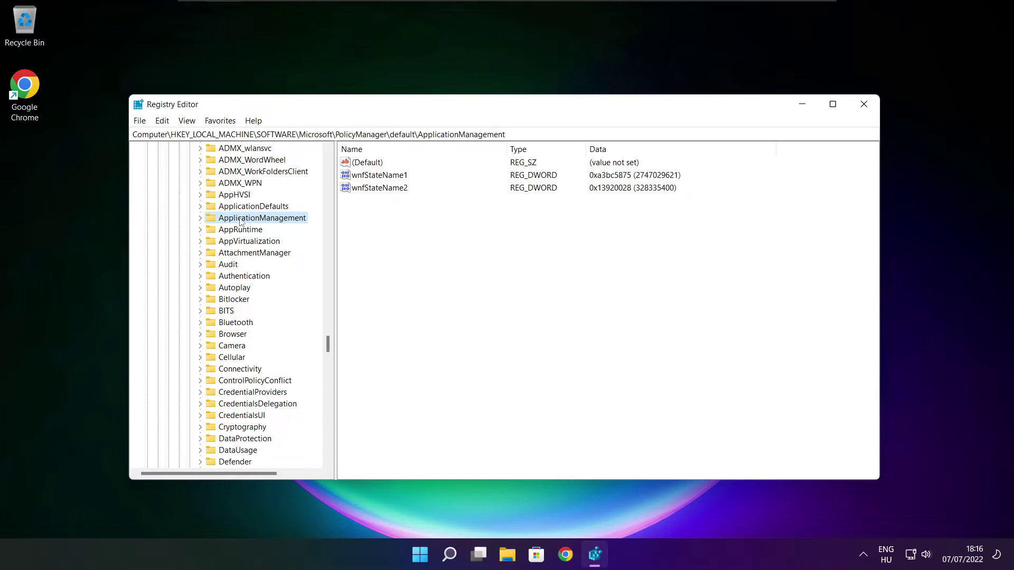
left_click(200, 218)
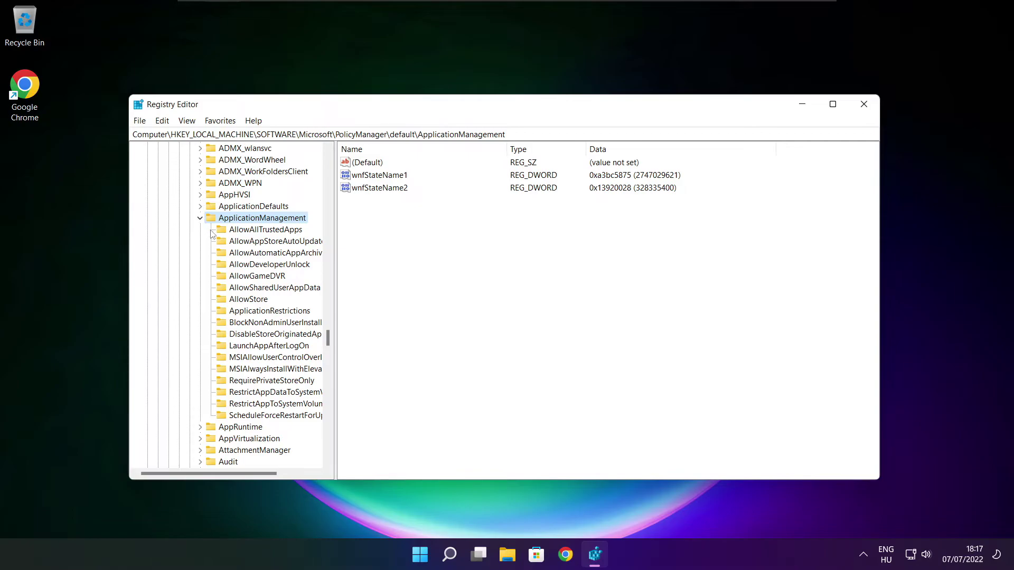
left_click_drag(334, 267, 346, 266)
Change the 'value' entry under the AllowGameDVR key from 1 to 0
left_click(256, 277)
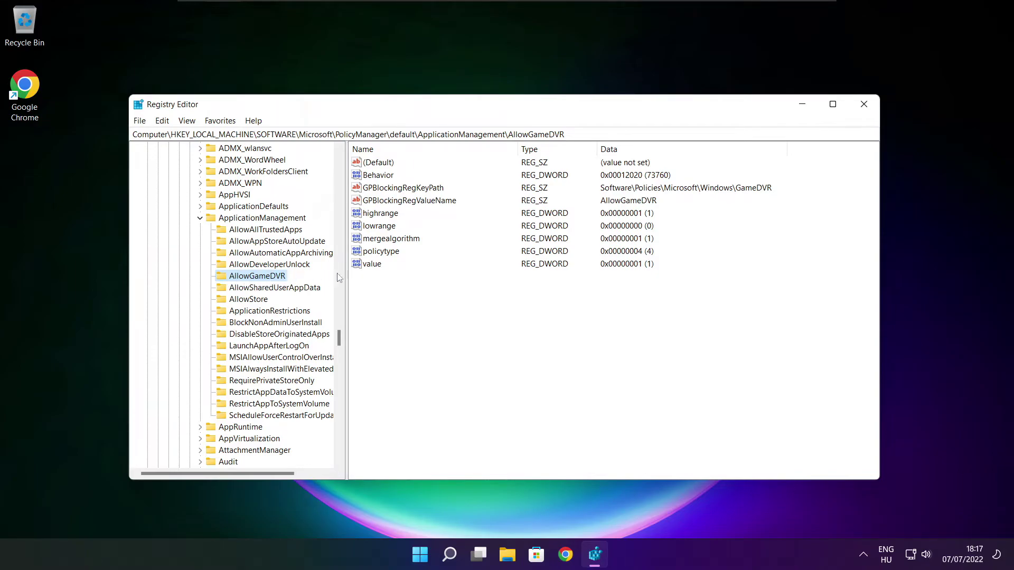
left_click(372, 266)
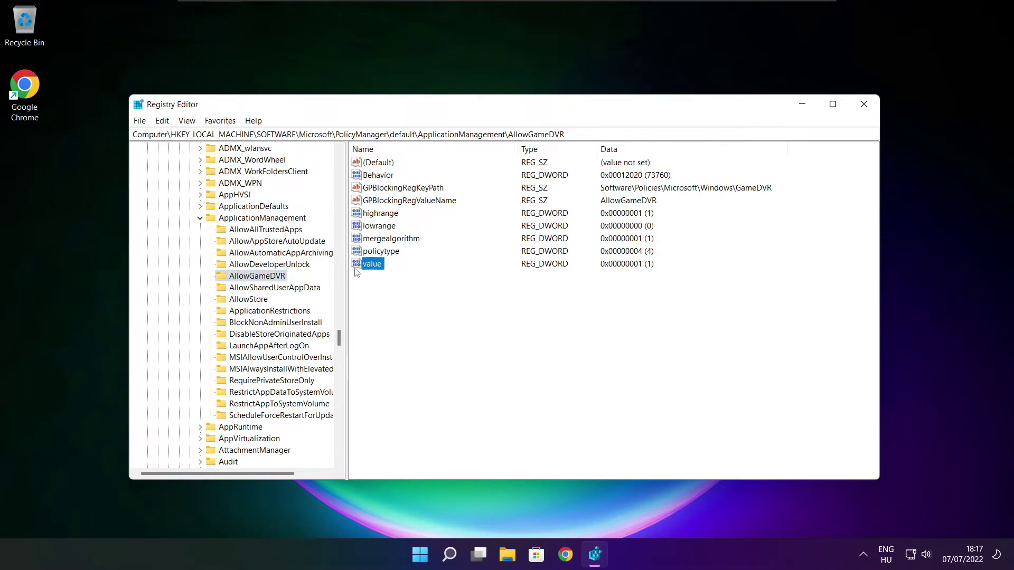
double_click(378, 266)
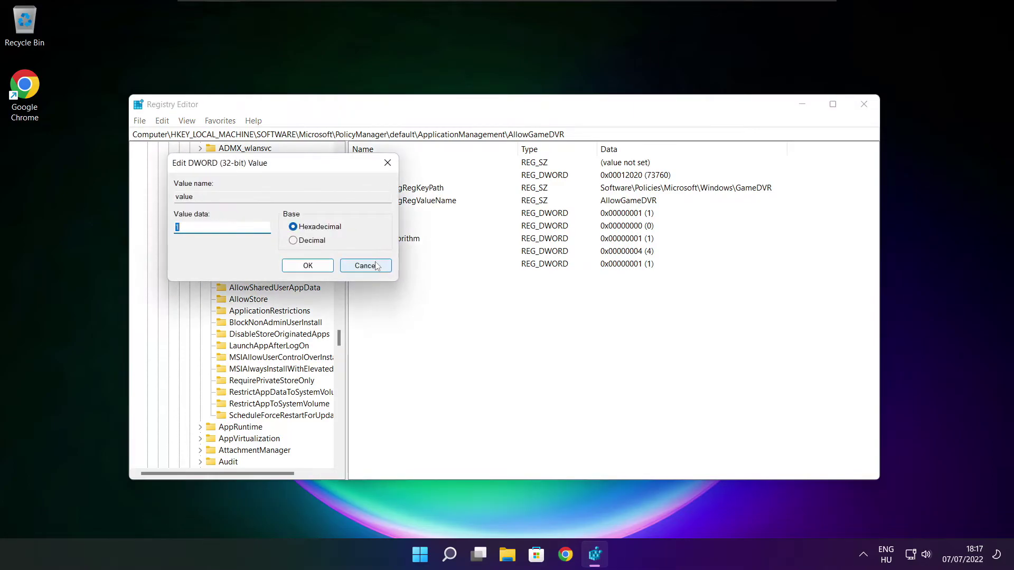
left_click_drag(285, 169, 515, 212)
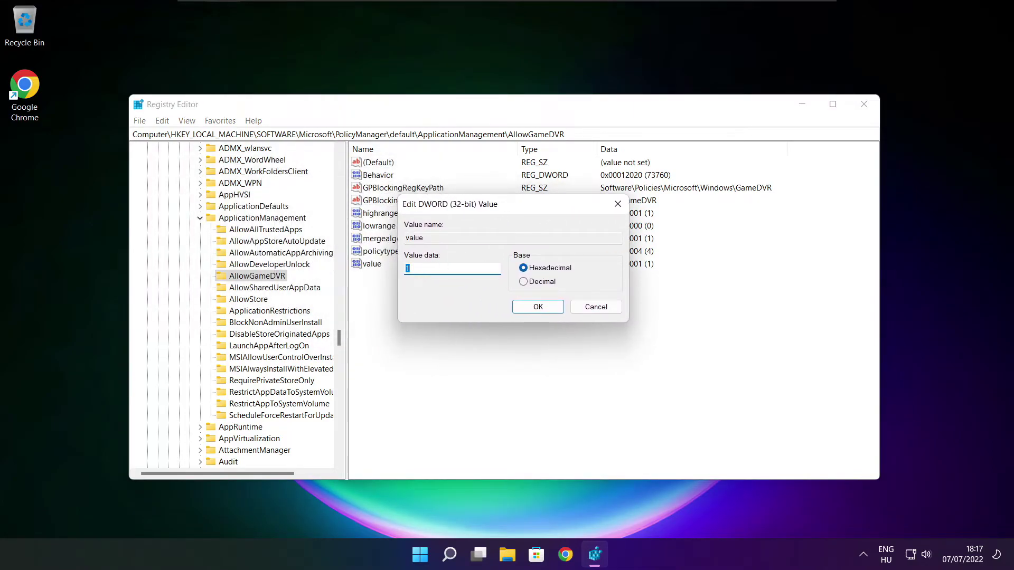
type("0")
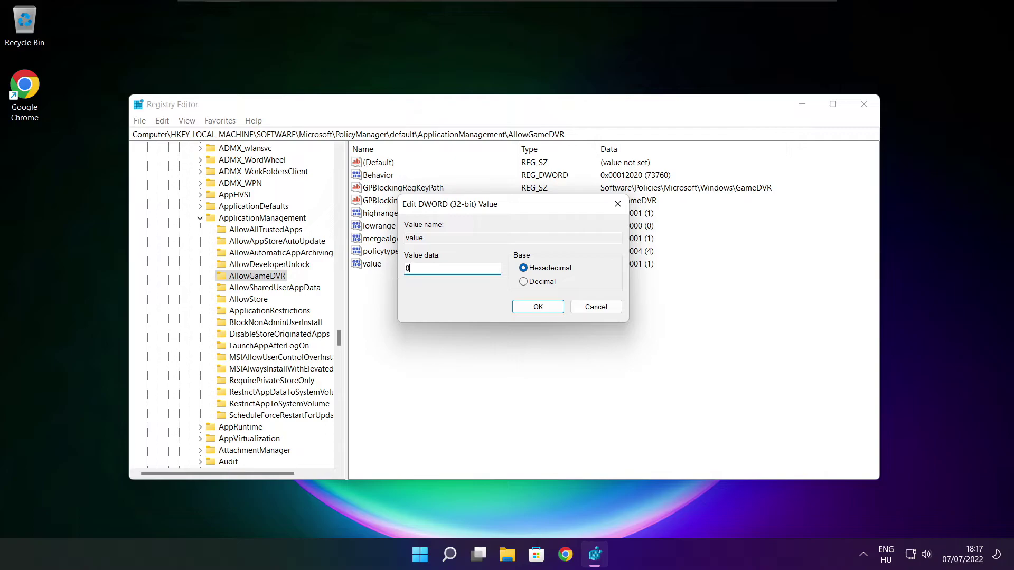
left_click(537, 308)
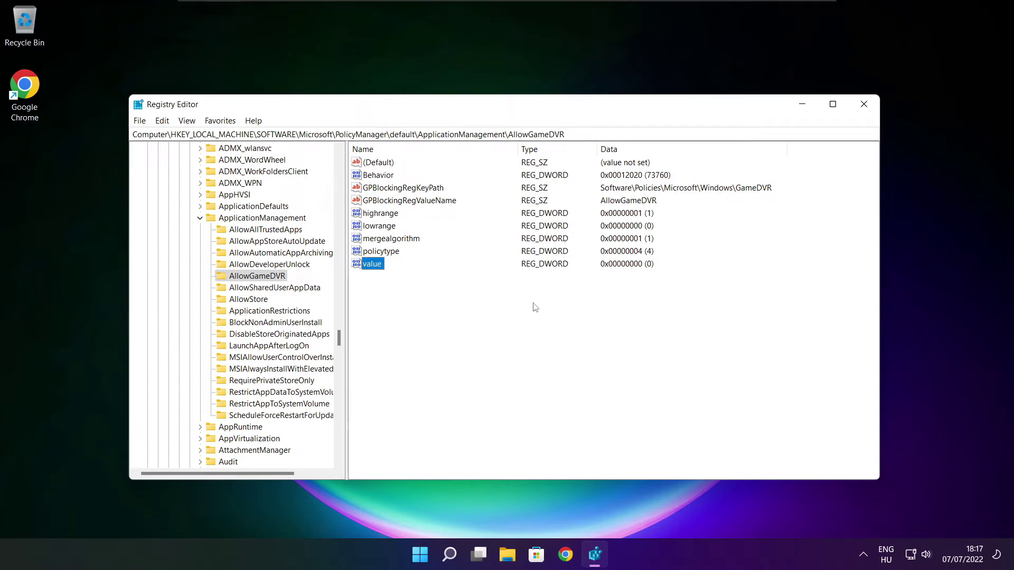
Close Registry Editor and return to Chrome's DirectX download page
left_click(865, 107)
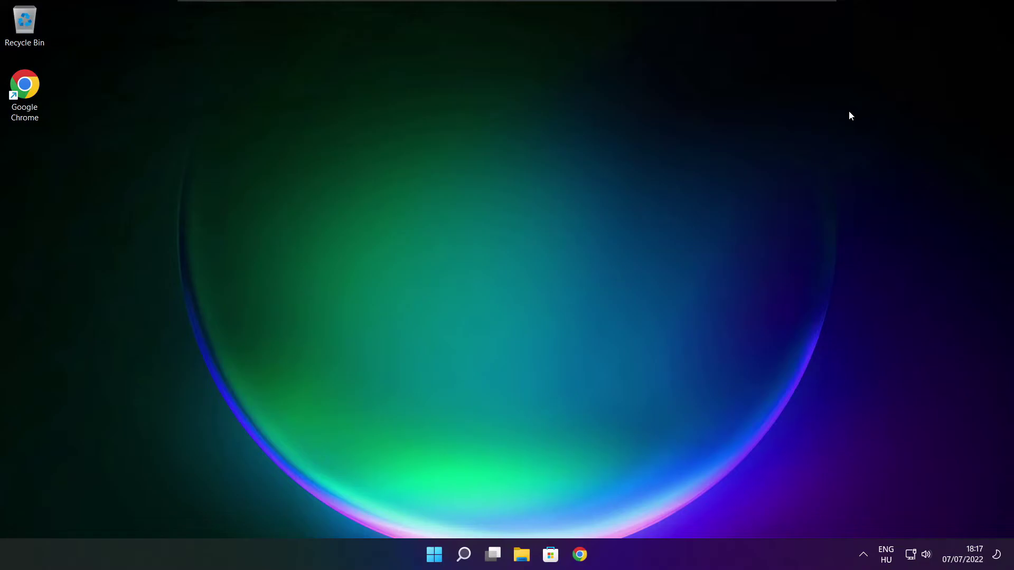
left_click(581, 556)
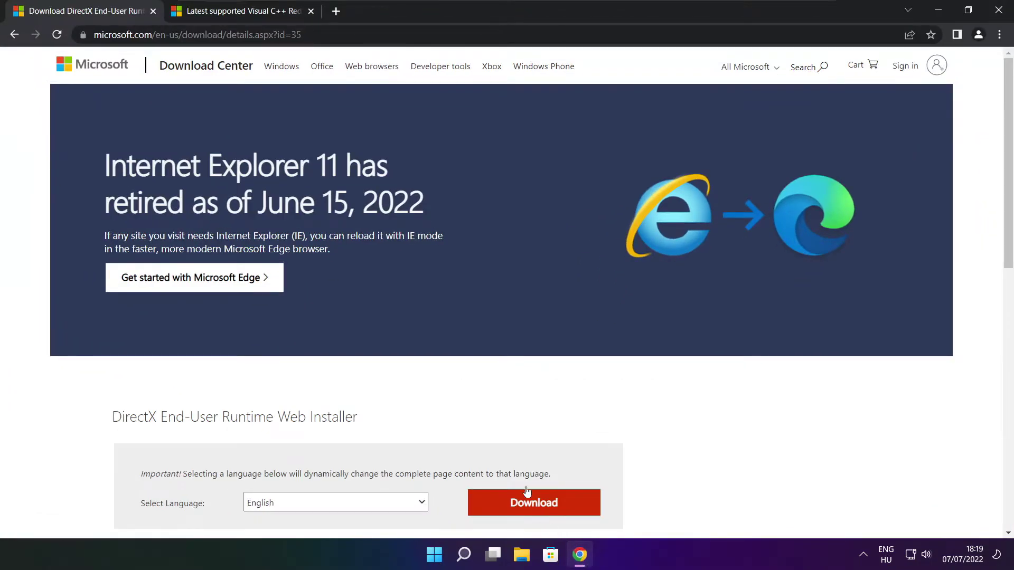
left_click(301, 35)
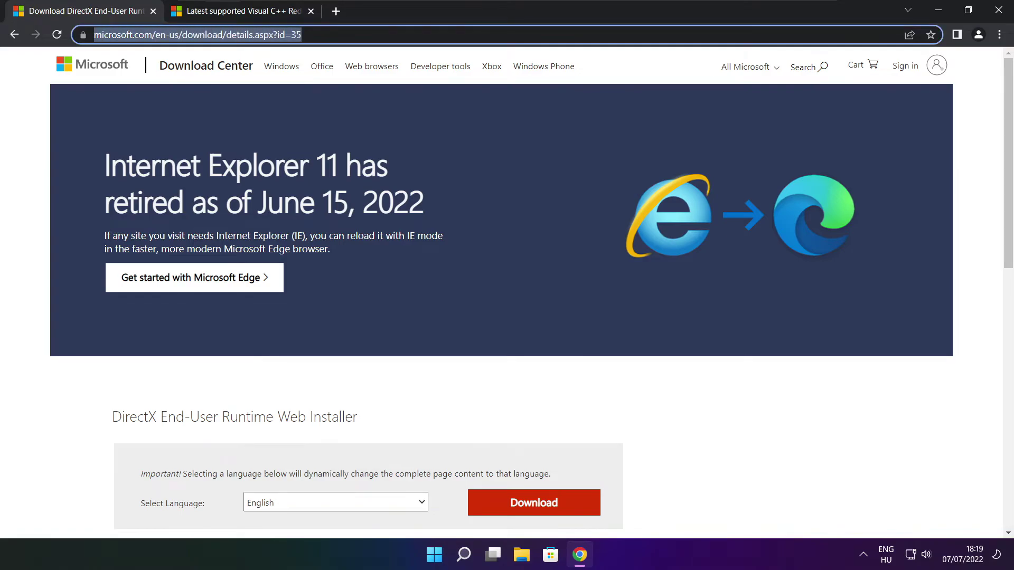
left_click(353, 34)
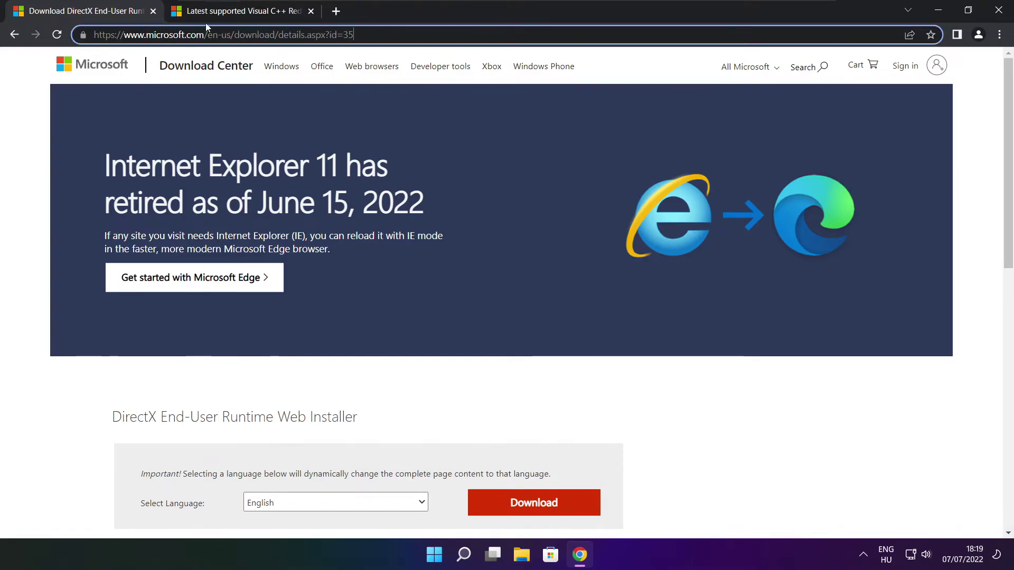
left_click(364, 384)
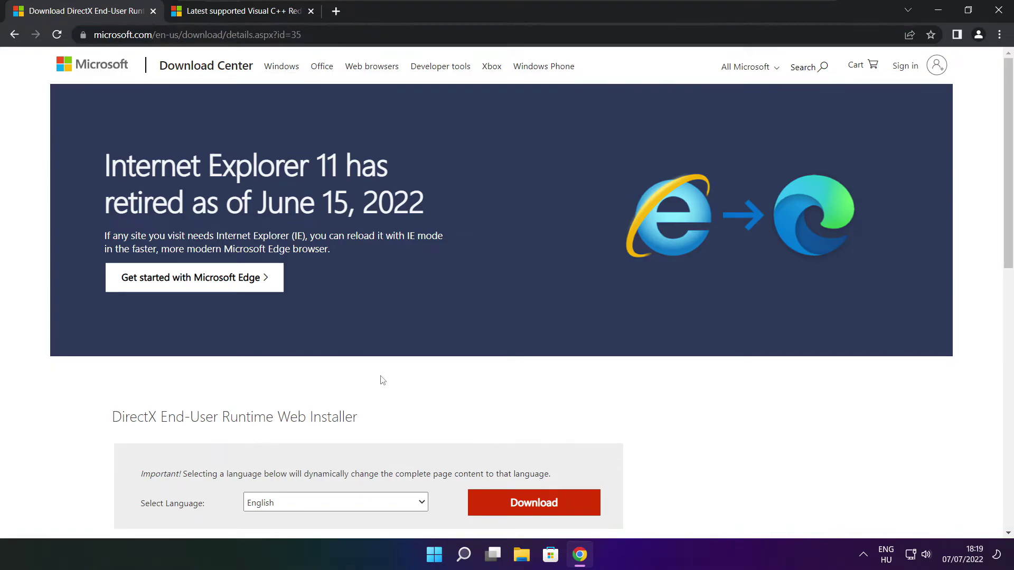
Start downloading dxwebsetup.exe from the DirectX page's Download button
left_click_drag(1009, 151, 1008, 227)
left_click_drag(373, 220, 266, 216)
left_click(430, 221)
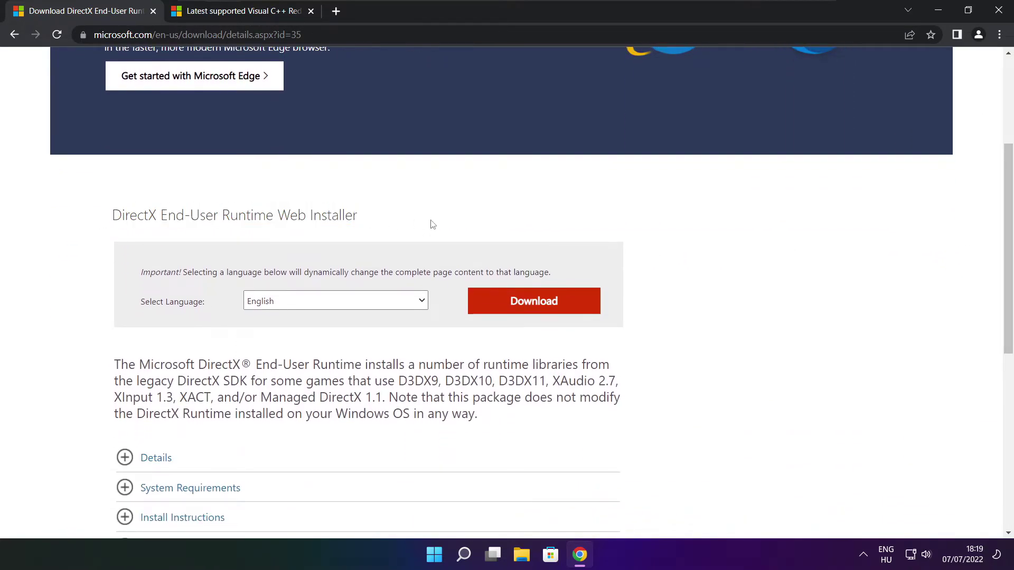
left_click(528, 305)
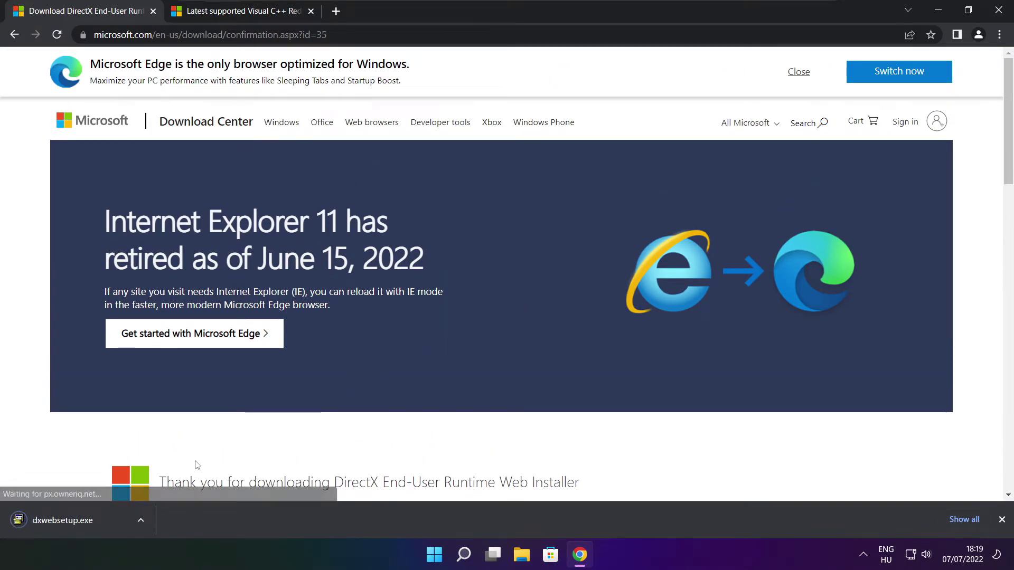
Run dxwebsetup.exe, accept the license, skip the Bing Bar offer, and install DirectX to completion
left_click(95, 521)
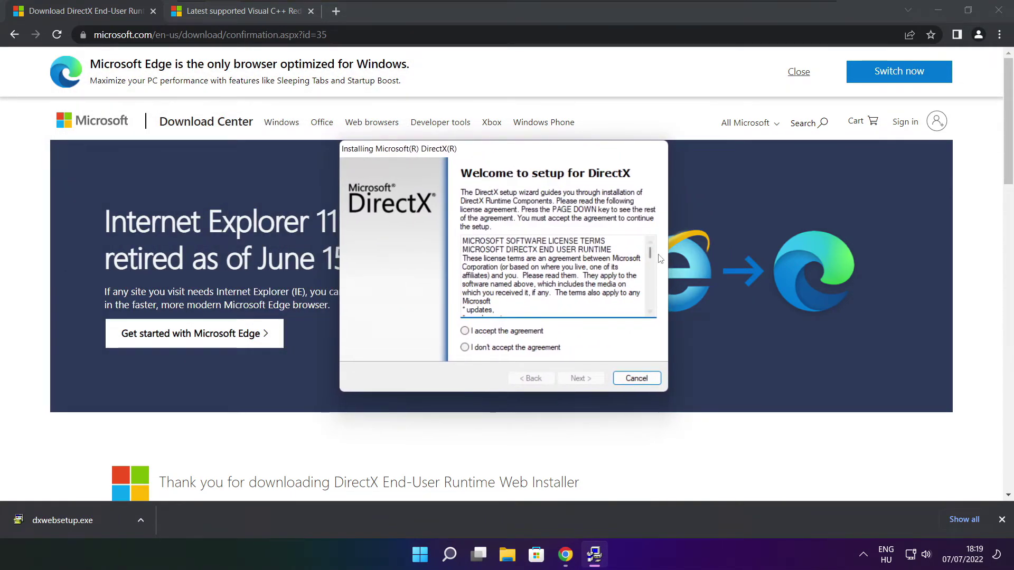
scroll(650, 264, "down", 15)
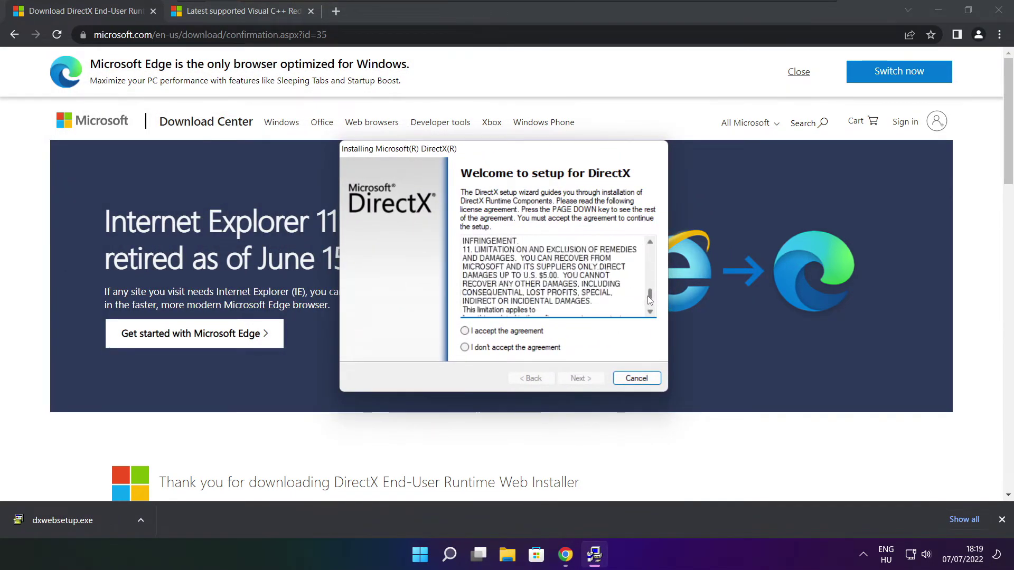
left_click(479, 331)
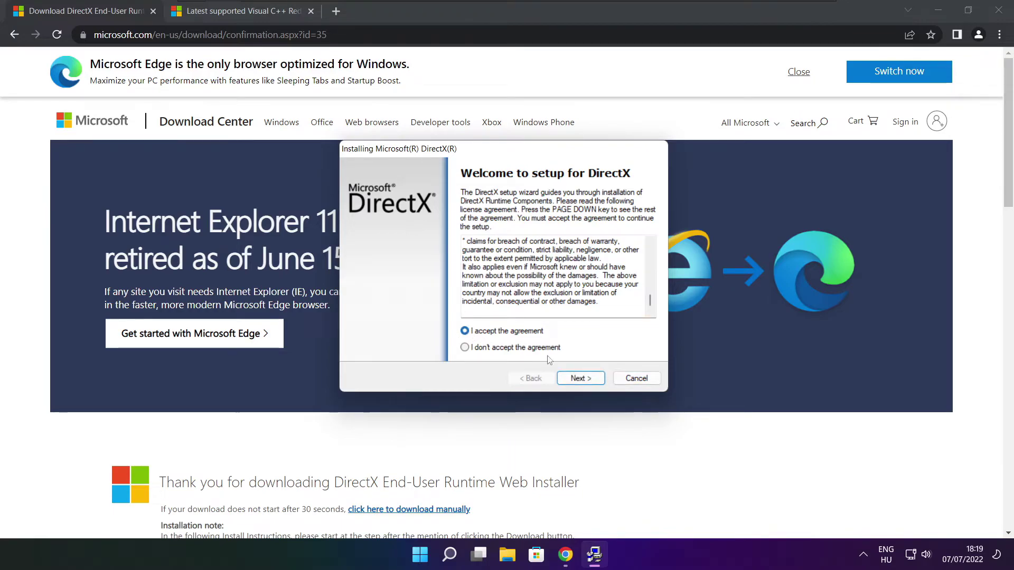
left_click(584, 378)
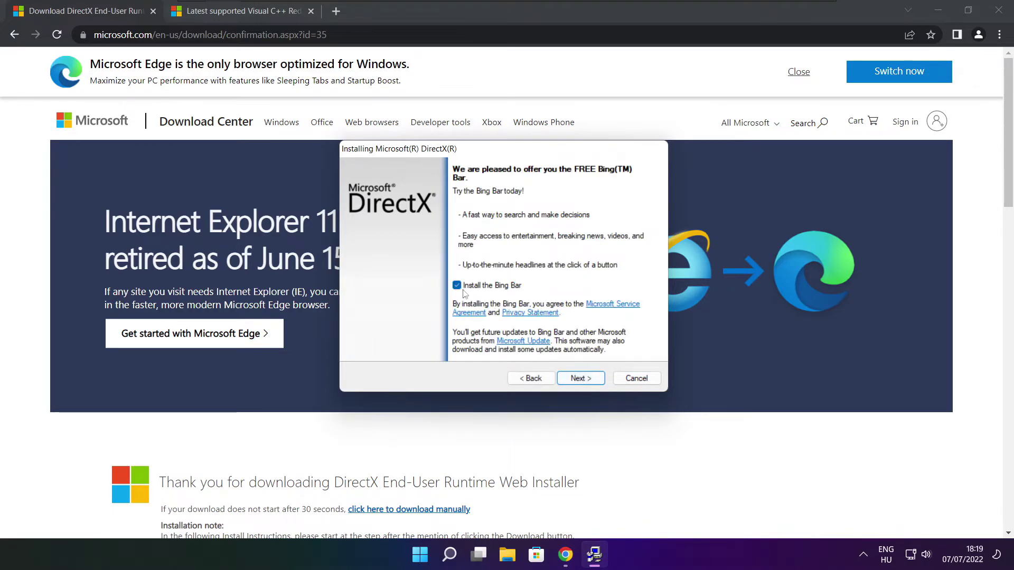
left_click(591, 379)
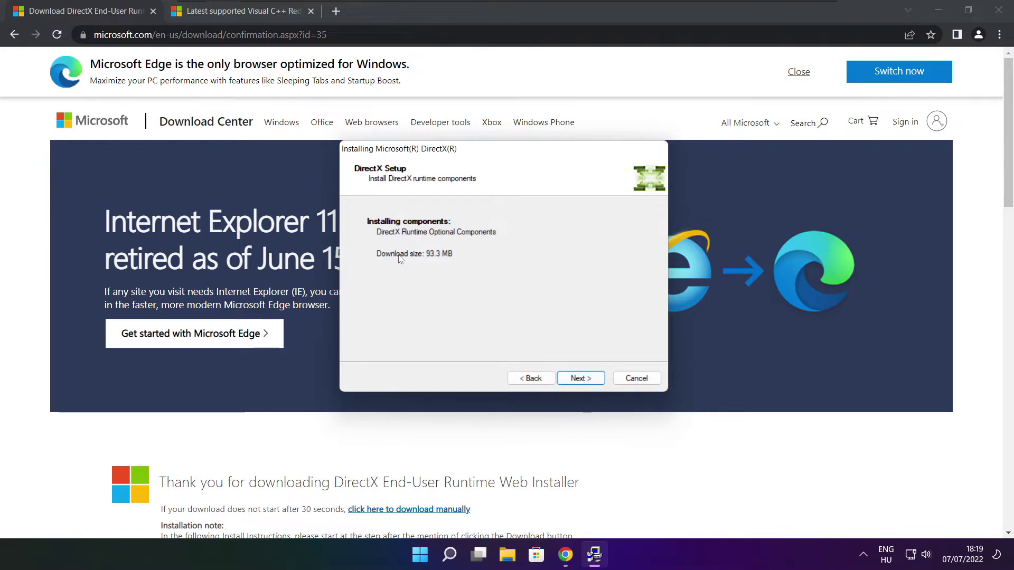
left_click(581, 379)
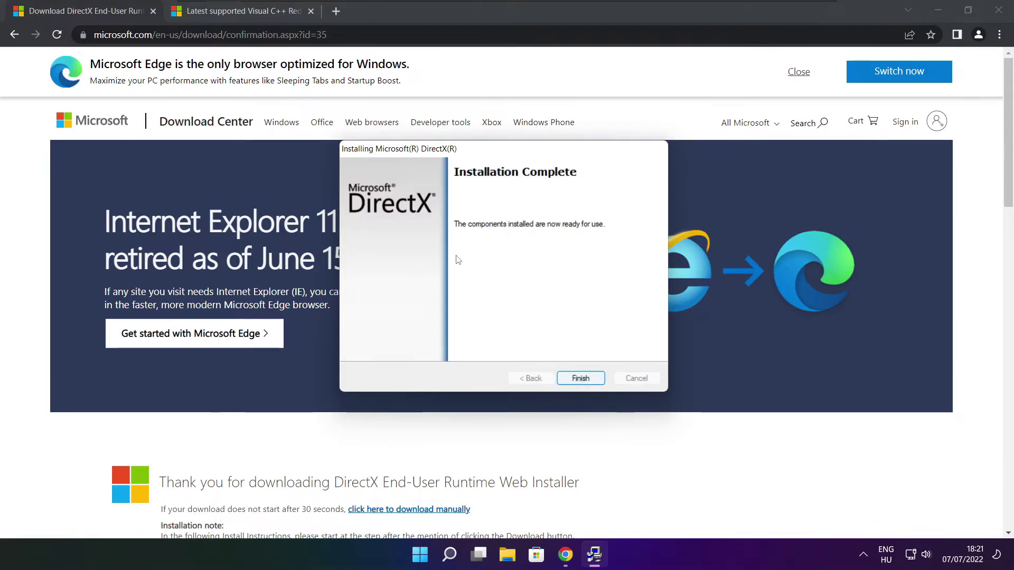
left_click(585, 379)
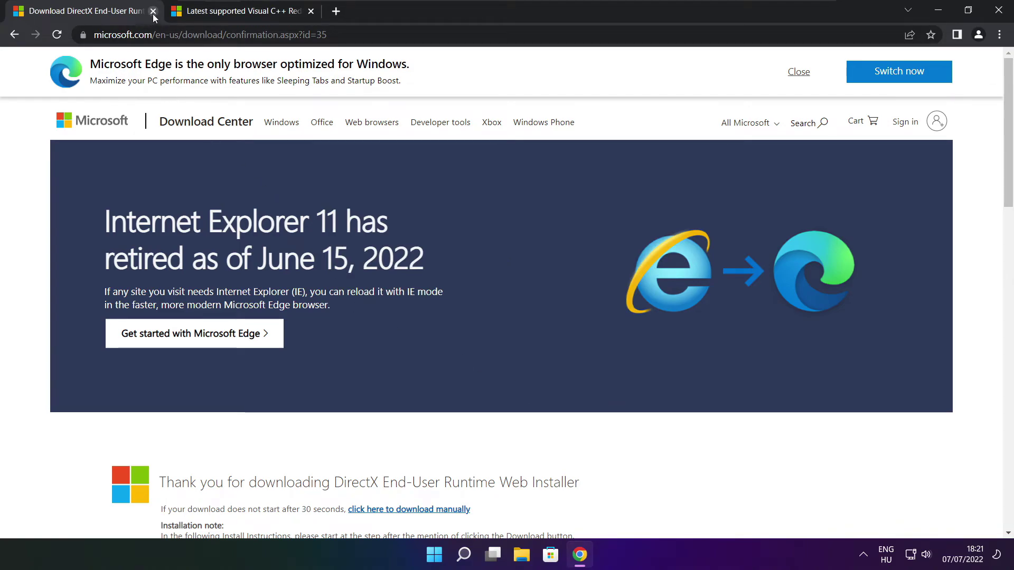
Close the DirectX download tab to return to the Visual C++ downloads page
left_click(153, 13)
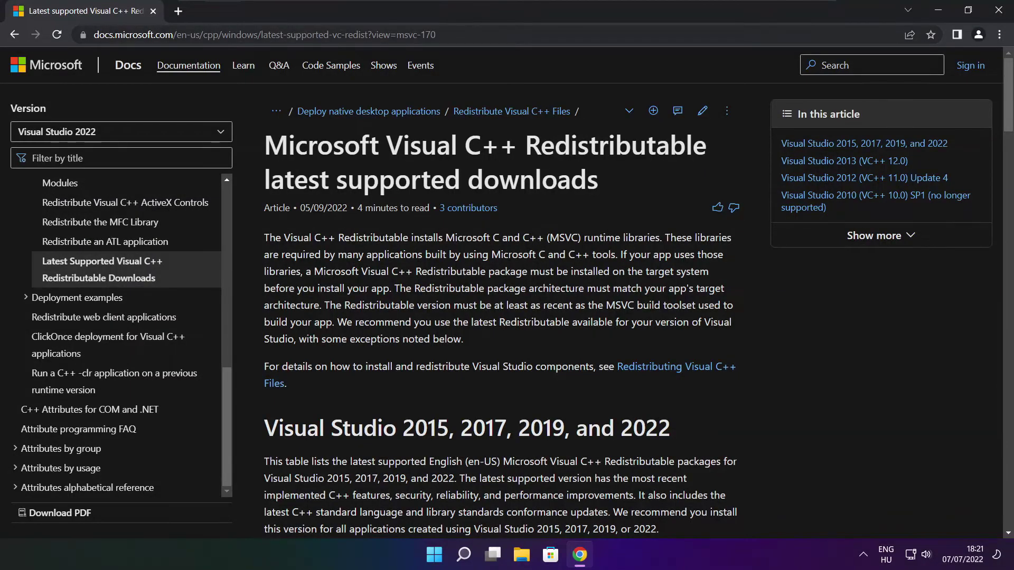
key("ctrl+l")
key("shift+Right")
key("shift+Right")
key("shift+Right")
key("shift+Right")
key("shift+Right")
key("shift+Right")
key("shift+Right")
key("shift+Right")
key("shift+Right")
key("shift+Right")
key("shift+Right")
key("shift+Right")
key("shift+Right")
key("shift+Right")
key("shift+Right")
key("shift+Right")
key("shift+Right")
key("shift+Right")
key("shift+Right")
key("shift+Right")
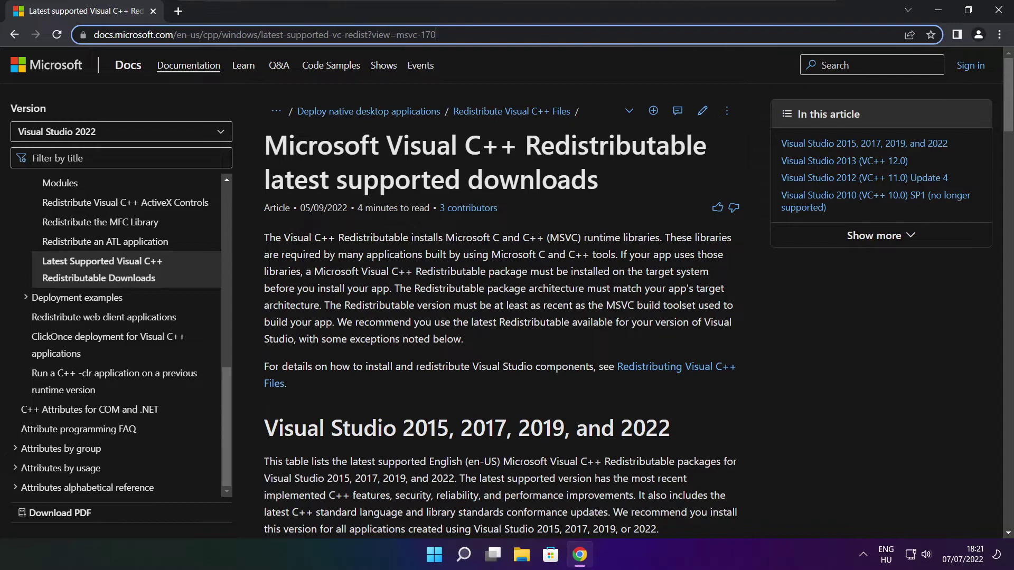
left_click(502, 64)
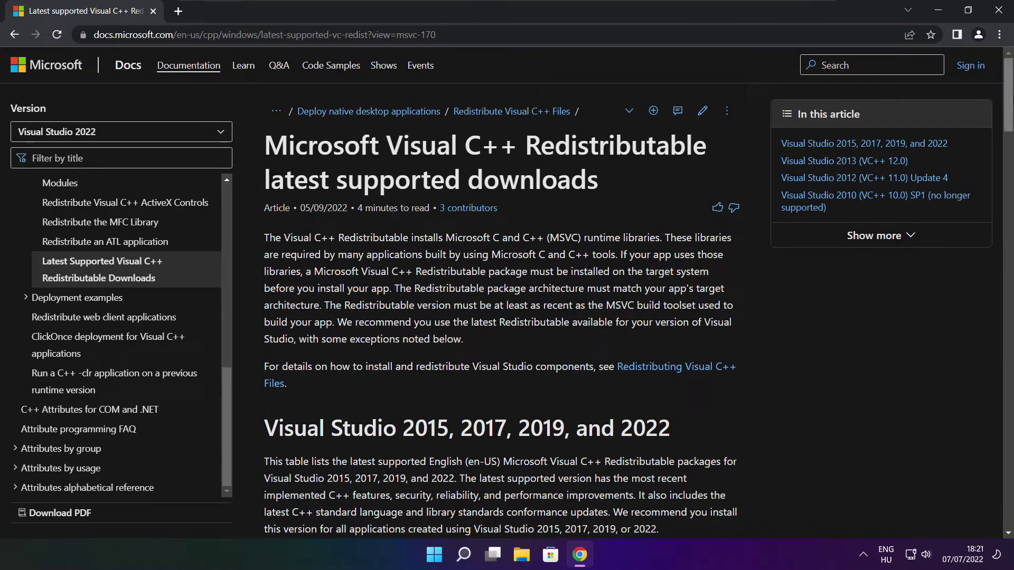
Download VC_redist.arm64.exe, VC_redist.x86.exe and VC_redist.x64.exe from the redistributable table
left_click_drag(1008, 98, 1002, 157)
scroll(550, 228, "up", 1)
left_click_drag(268, 261, 682, 357)
left_click(683, 364)
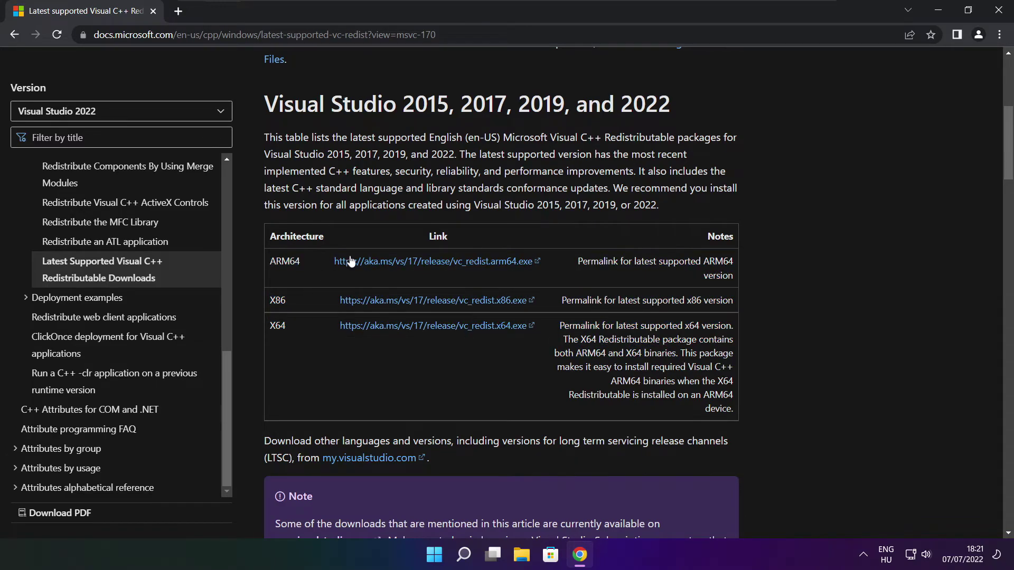
left_click(421, 264)
left_click(419, 303)
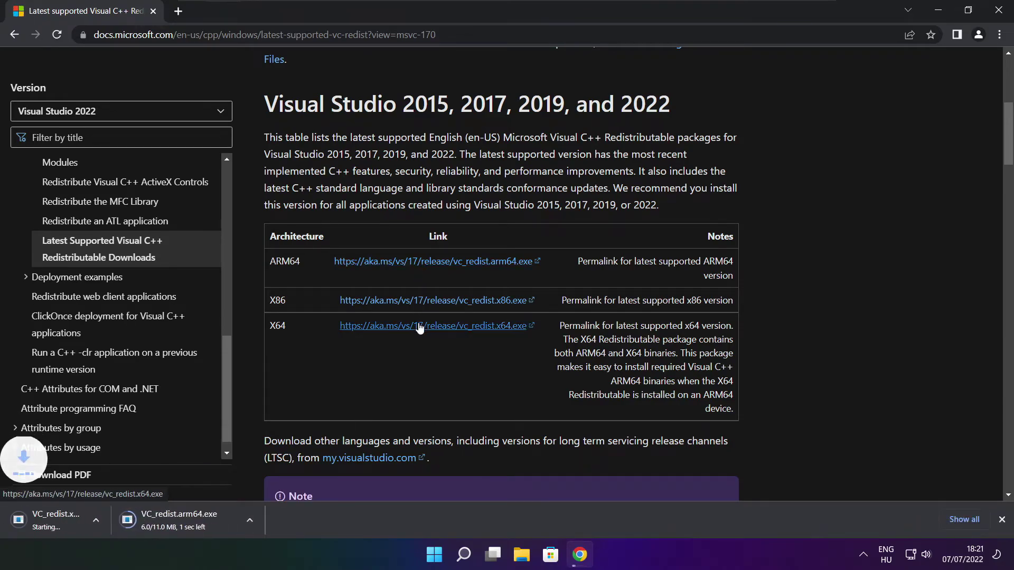
left_click(418, 326)
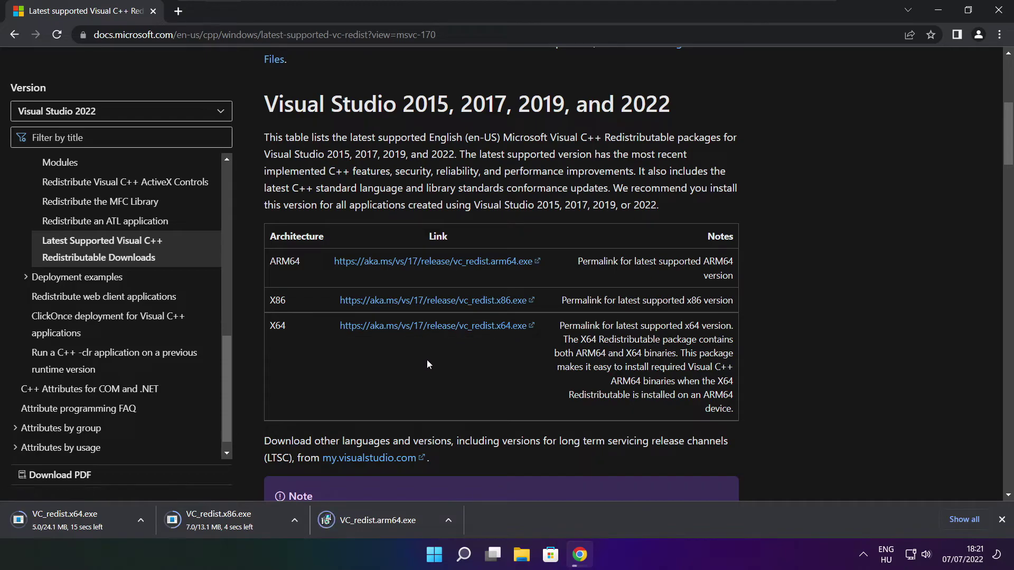
Try installing the ARM64 redistributable and dismiss its unsupported-platform failure
left_click(386, 522)
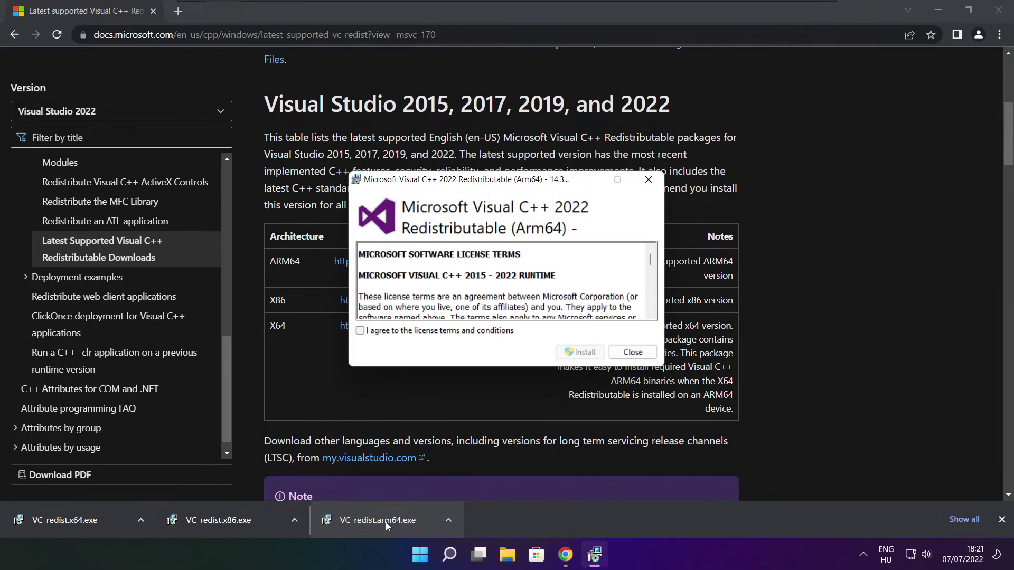
left_click_drag(650, 261, 650, 310)
left_click(360, 331)
left_click(576, 353)
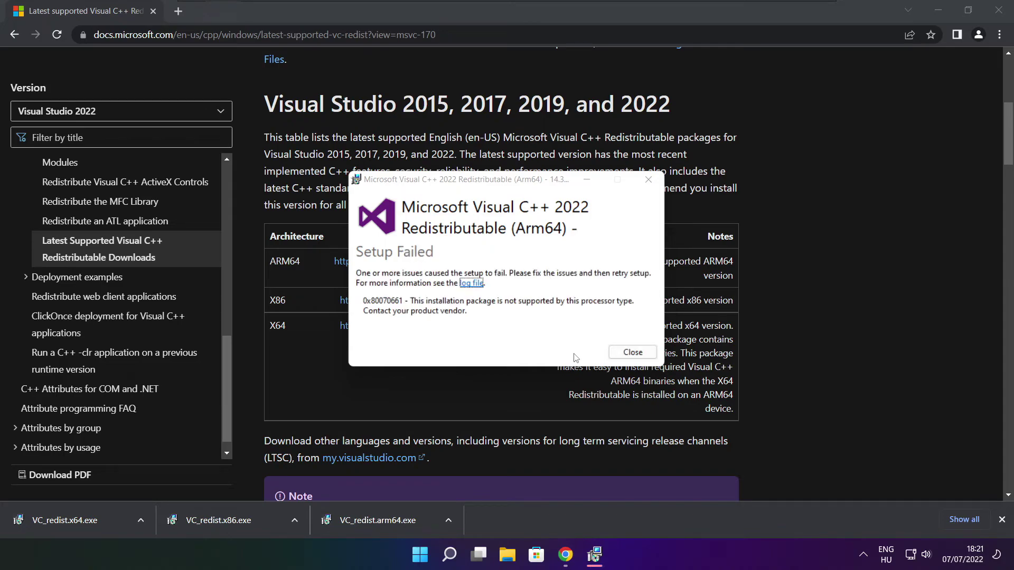
left_click(632, 353)
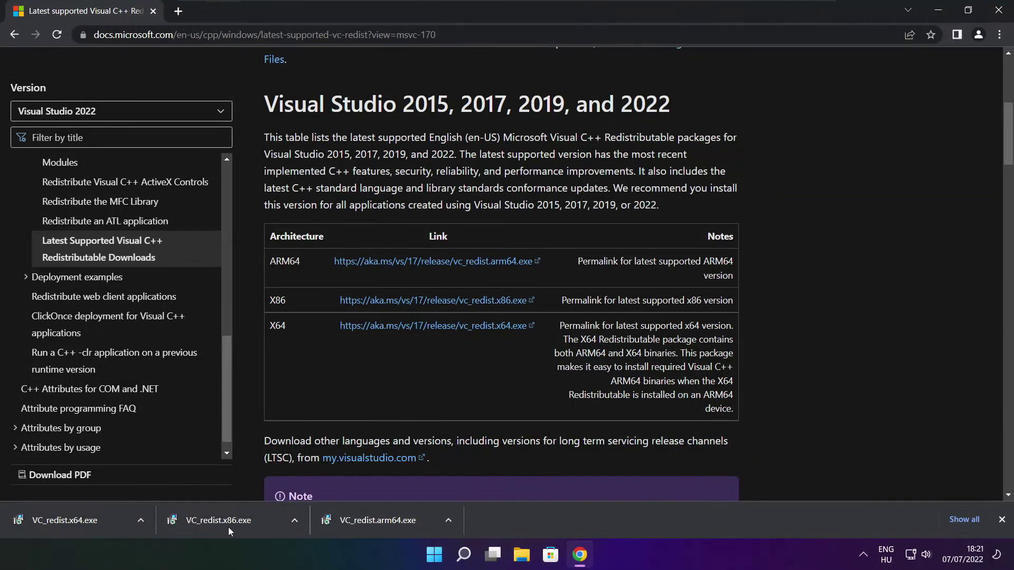
Install the x86 Visual C++ 2015-2022 redistributable (14.32.31332) and close its setup
left_click(239, 518)
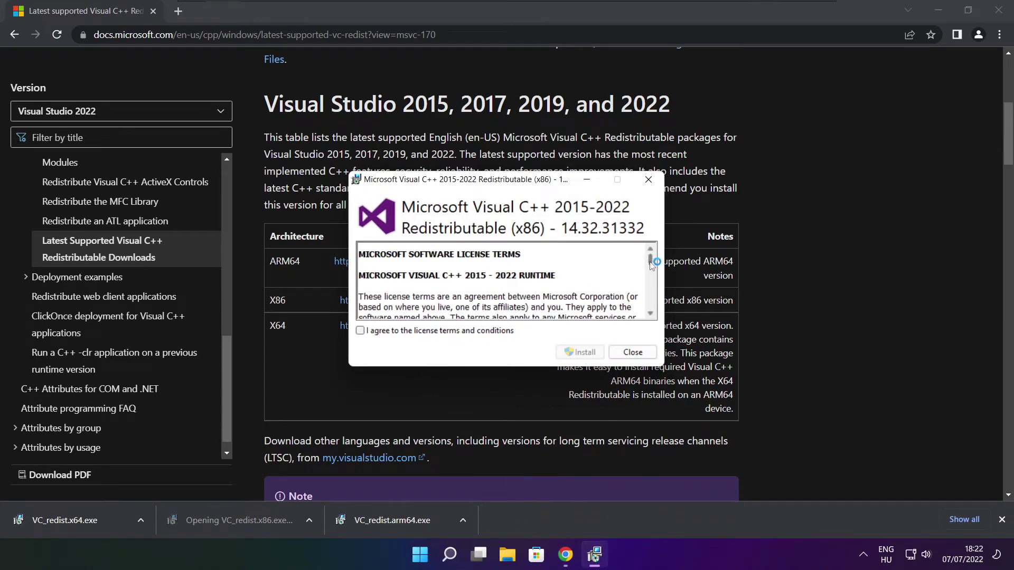
left_click_drag(651, 261, 651, 307)
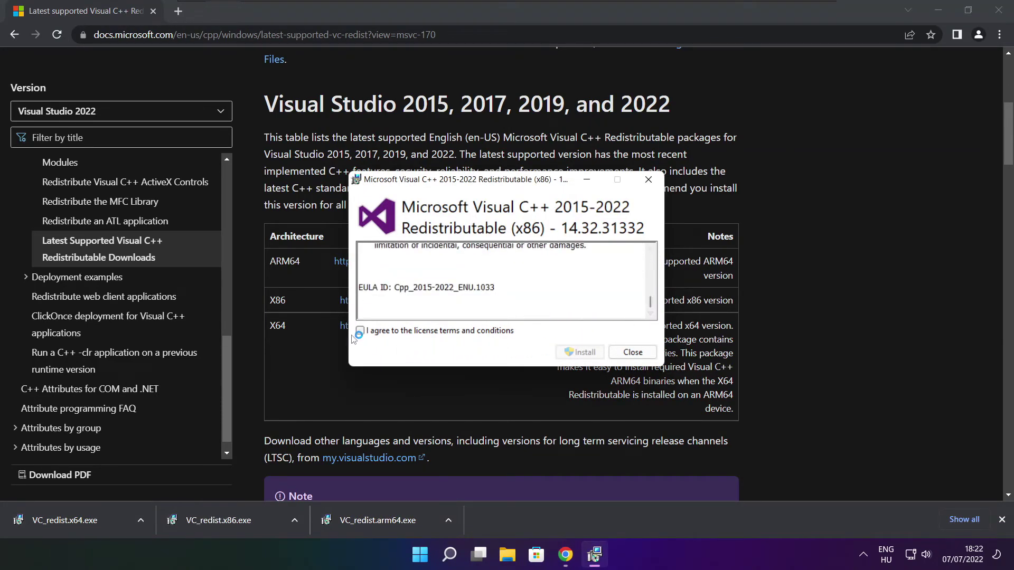
left_click(360, 331)
left_click(580, 352)
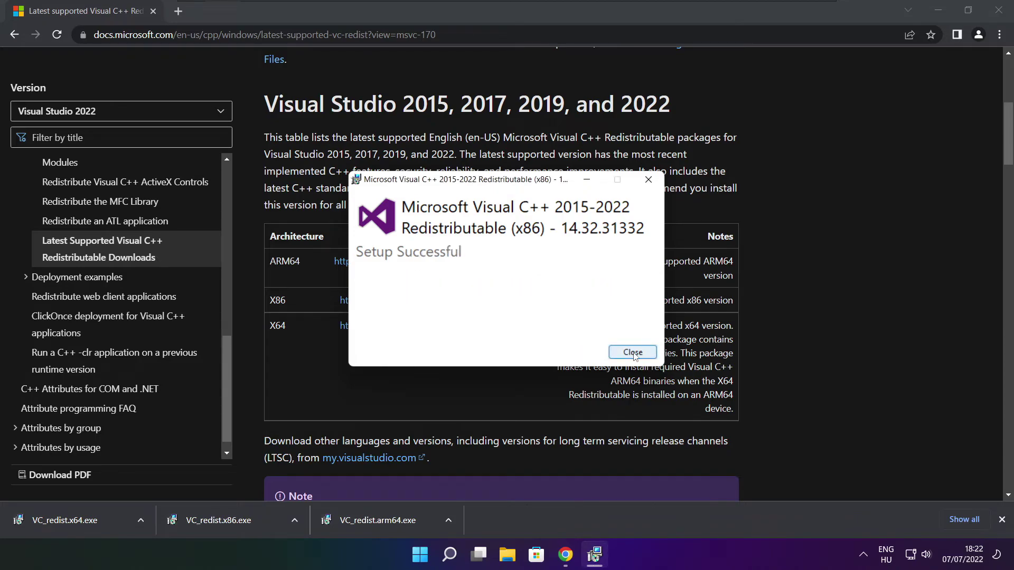
key("Return")
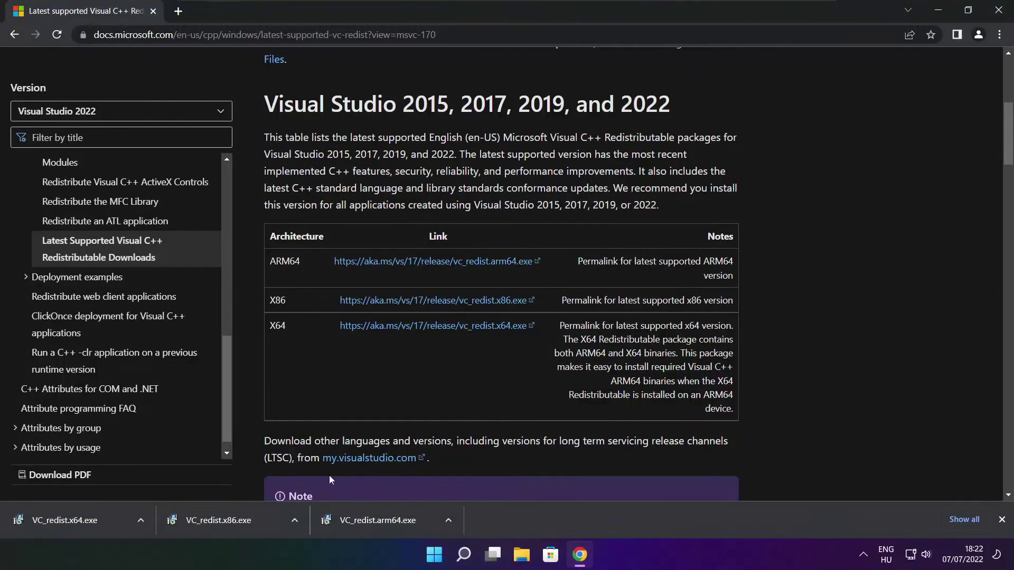
Install VC_redist.x64.exe (2015-2022, 14.32.31332) after accepting the licence terms, then close setup
left_click(80, 522)
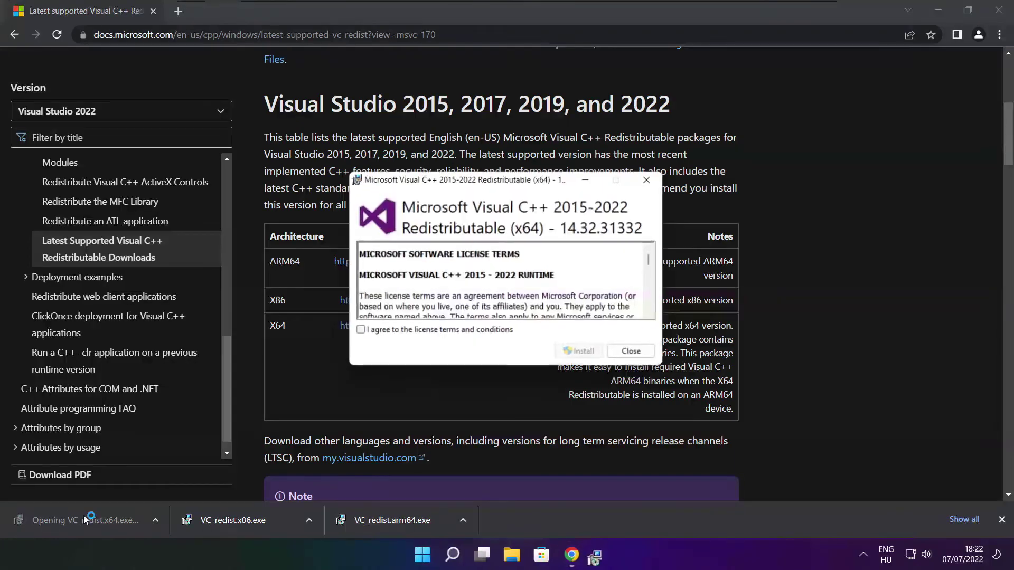
scroll(654, 269, "down", 15)
left_click(360, 332)
left_click(582, 354)
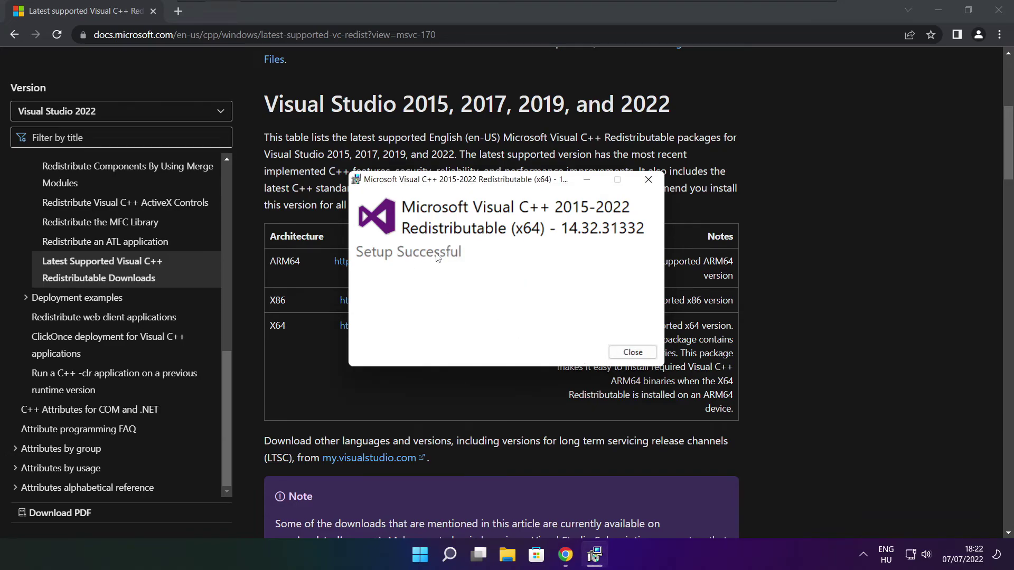
left_click(632, 353)
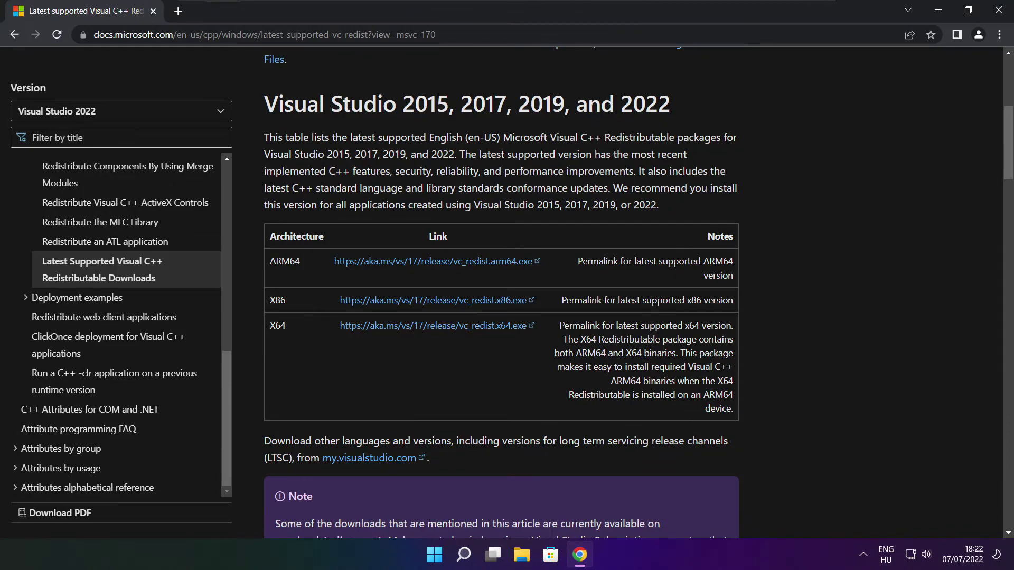
Close Chrome and show the Start menu's Sleep, Shut down and Restart power choices
left_click(1000, 11)
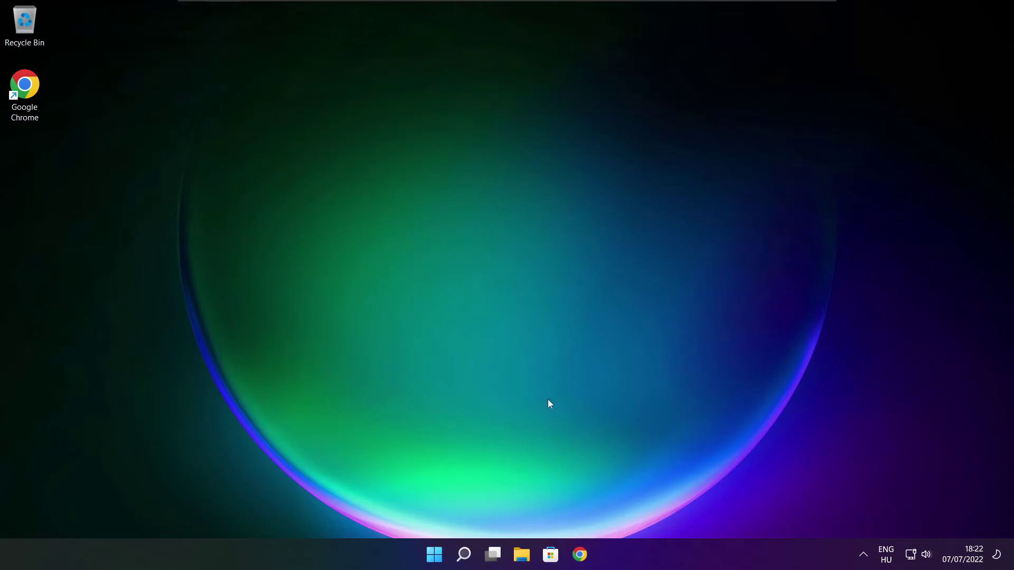
left_click(436, 559)
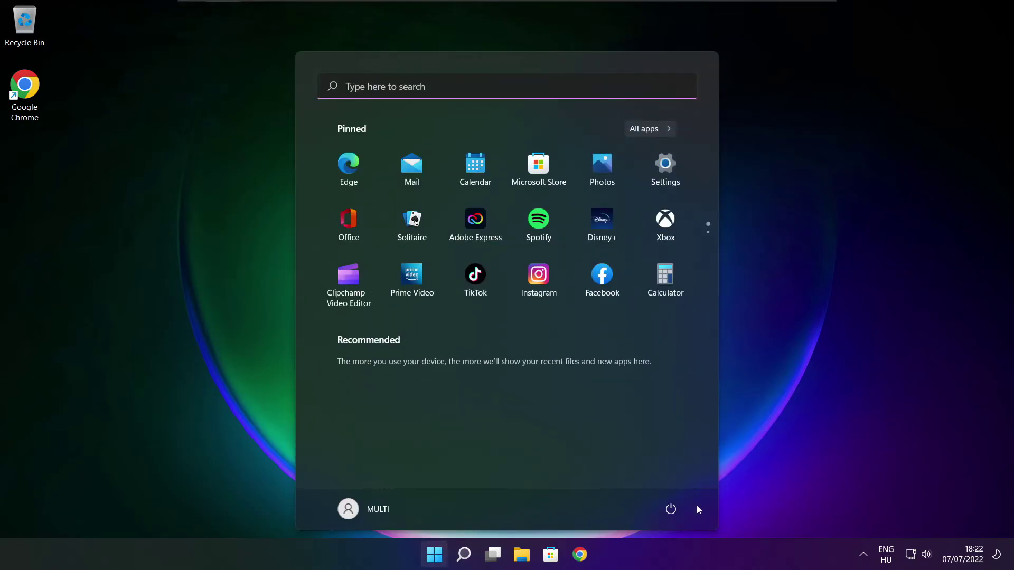
left_click(670, 513)
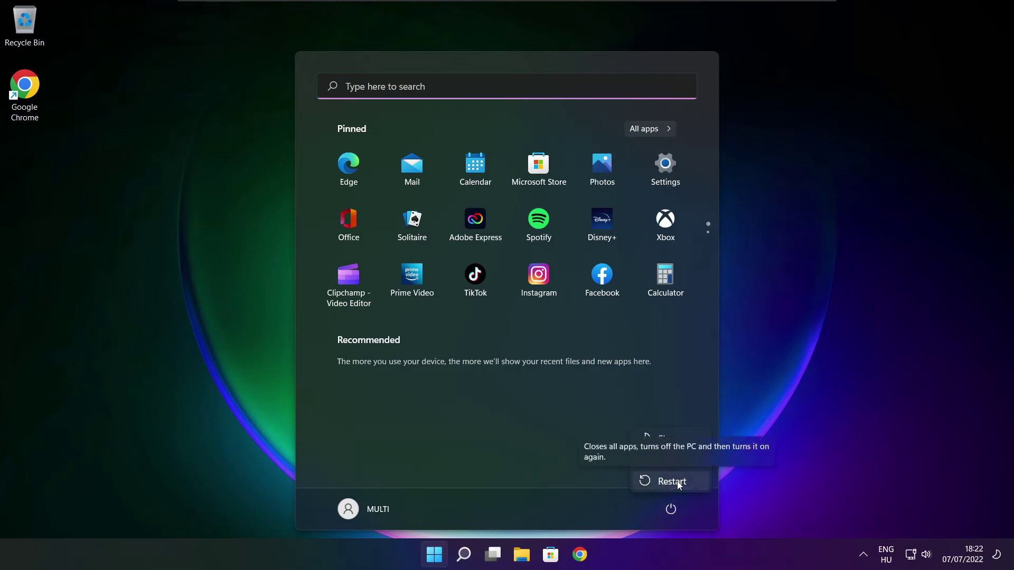